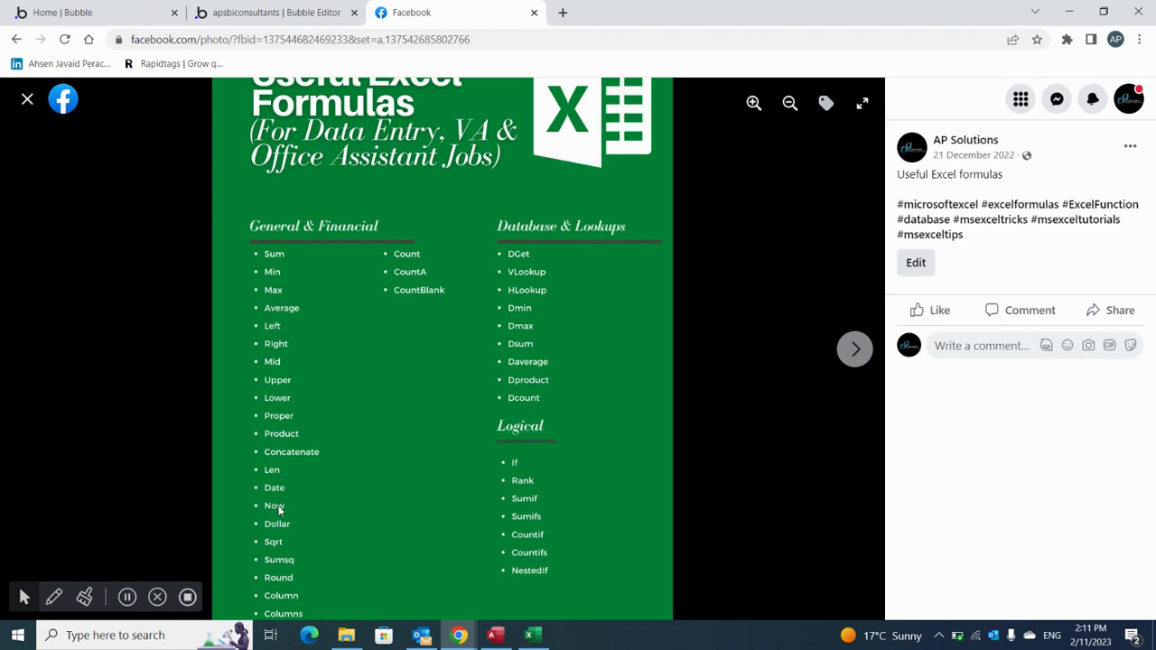
Step: Switch to the Excel workbook and replace "alphabets" with "characters" in the Len description in cell A10
click(533, 635)
click(553, 500)
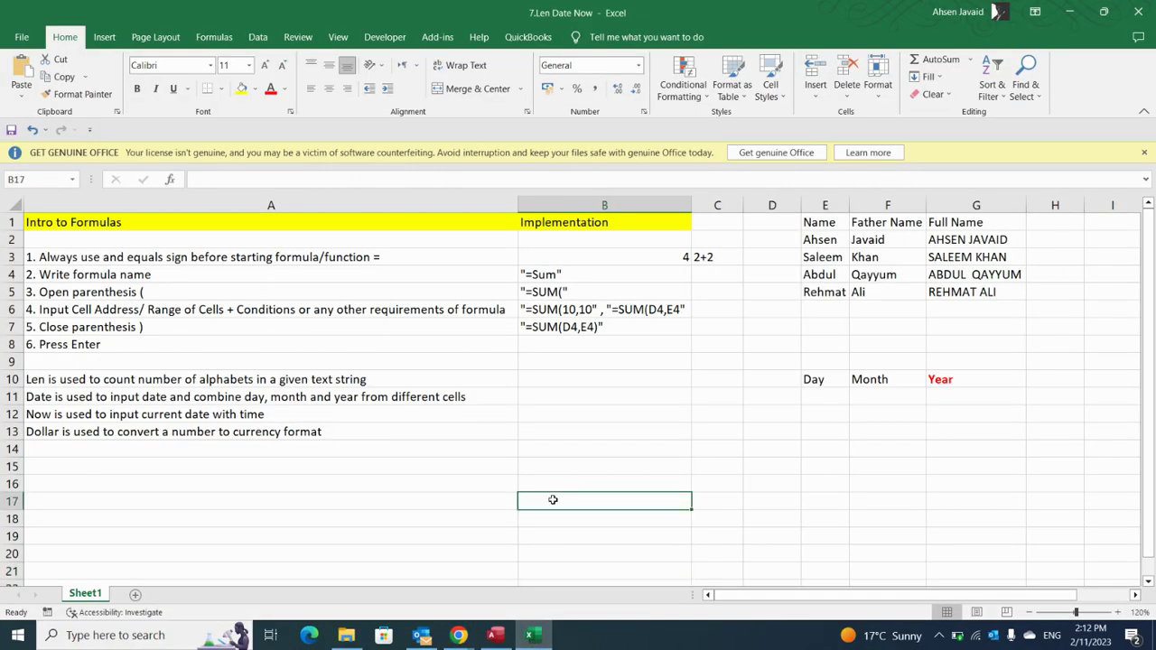
click(557, 379)
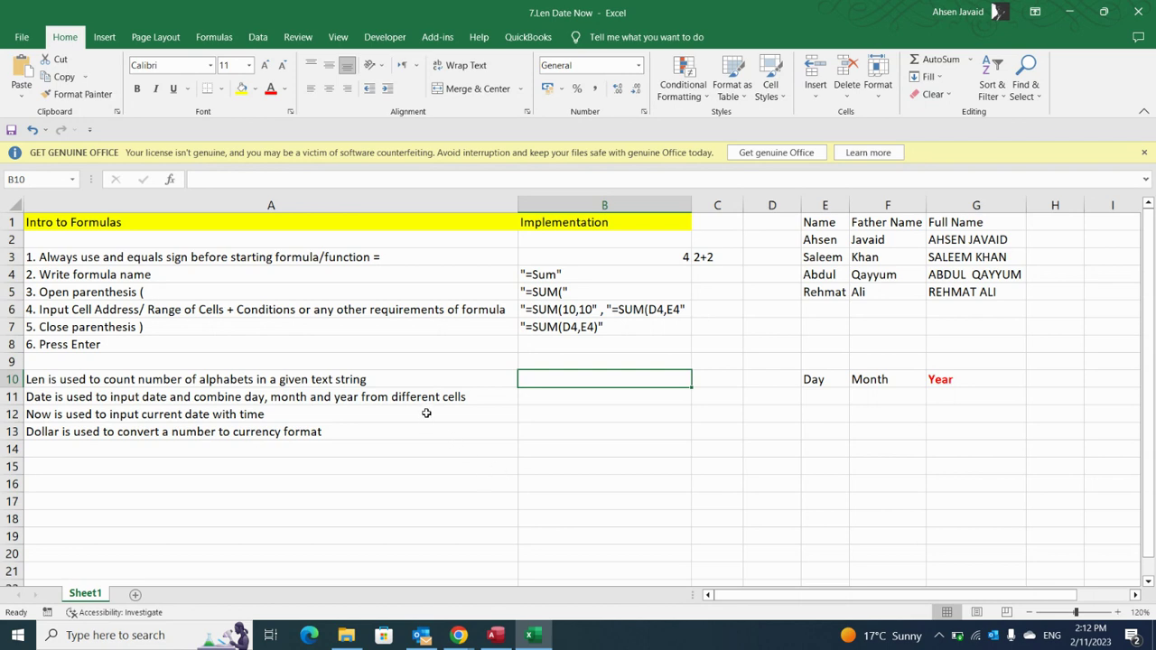
double_click(230, 379)
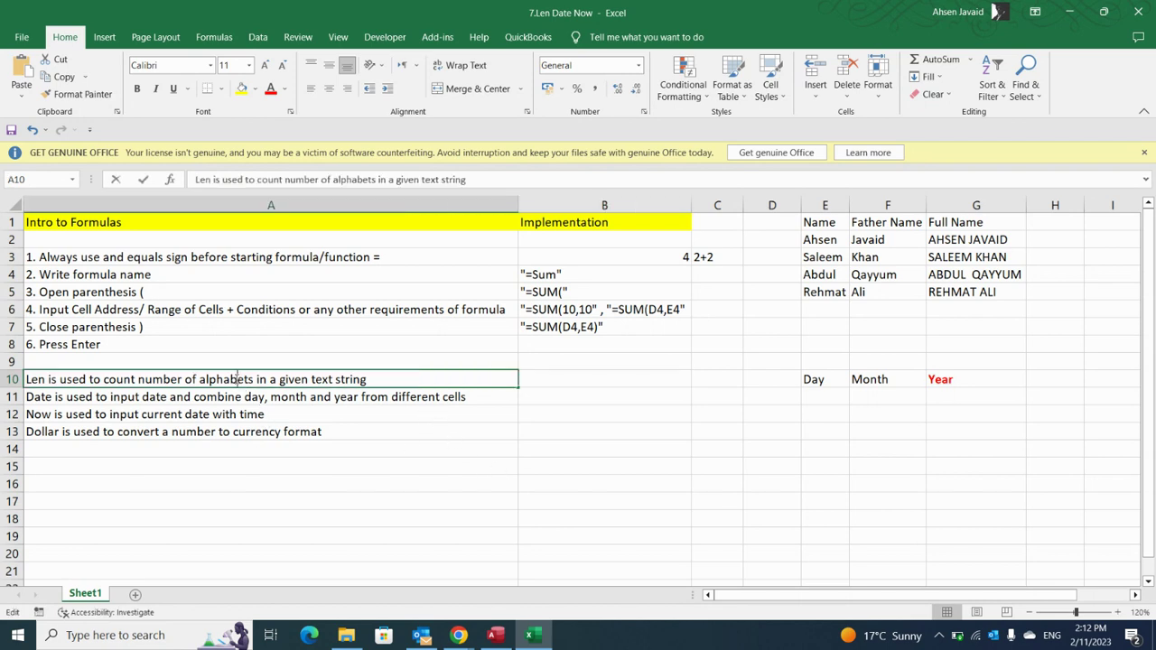
double_click(230, 379)
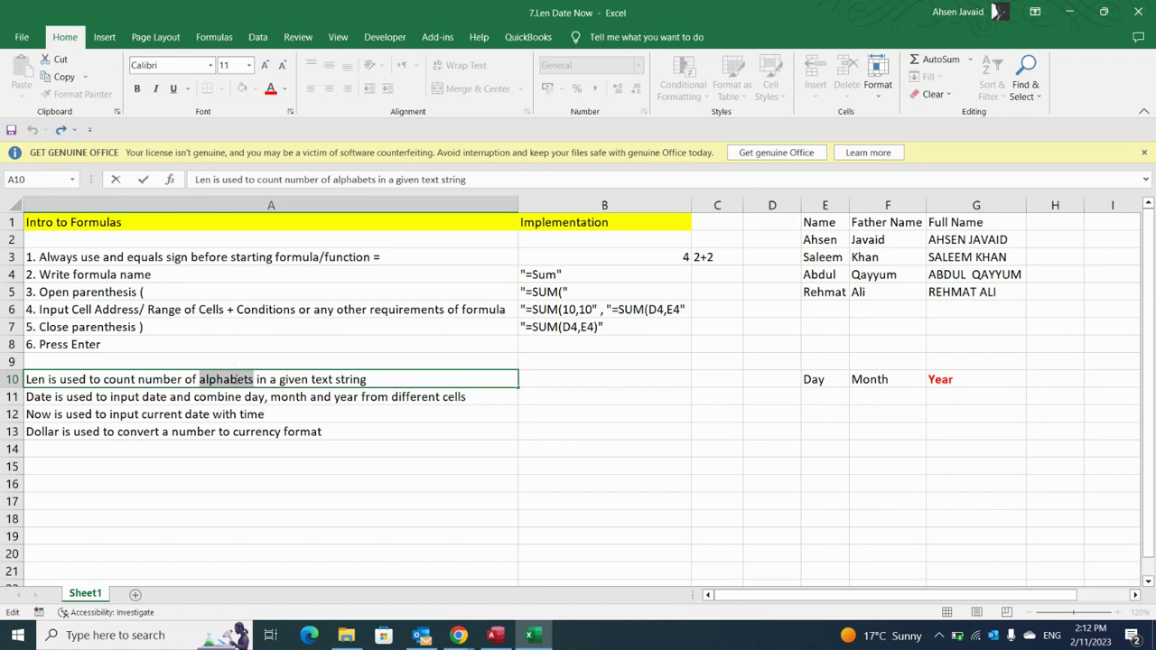
text(characters)
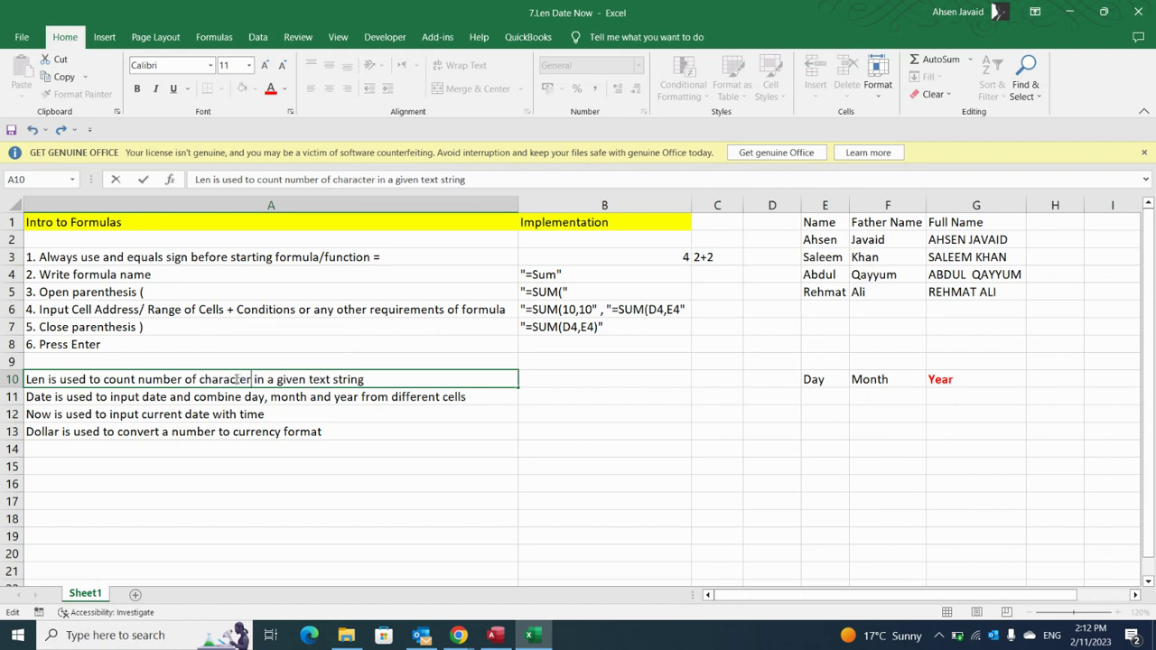
click(584, 459)
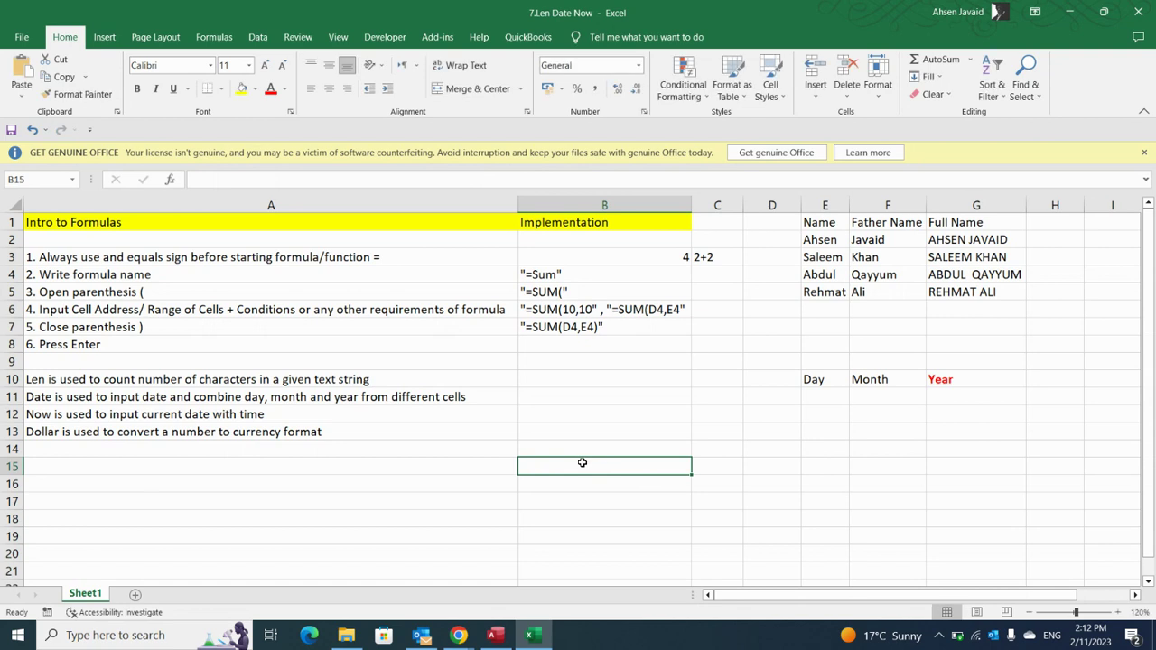
Step: Enter the sample text "Pak istan", including the space, in cell B10 beside the Len description
click(563, 378)
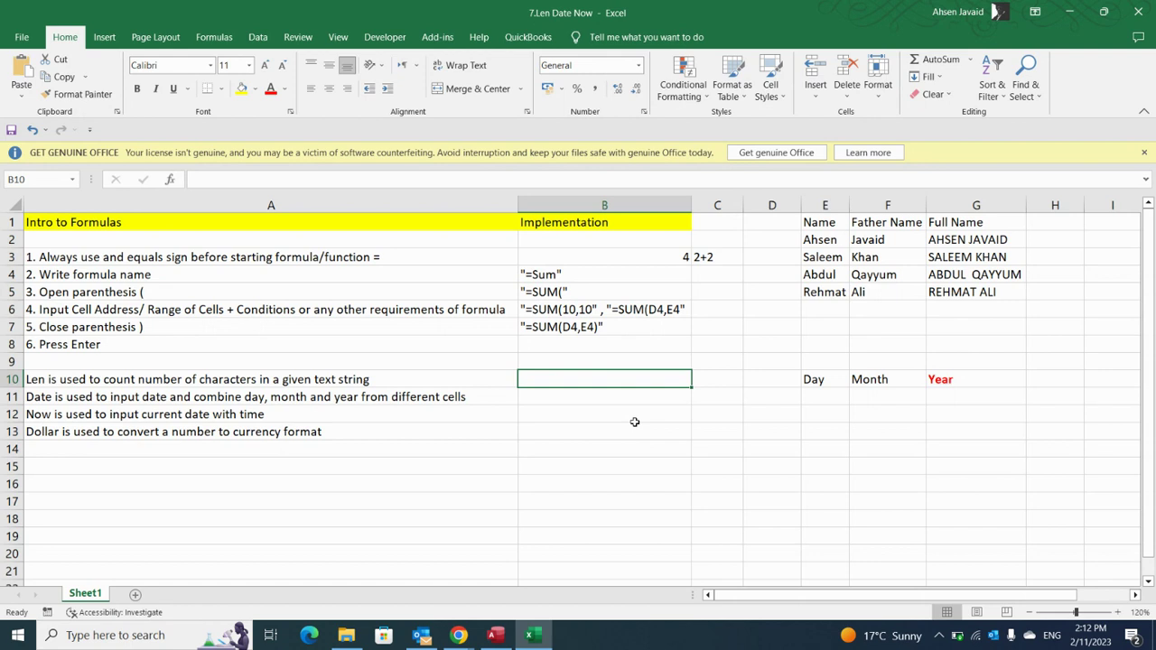
text(Pak istan)
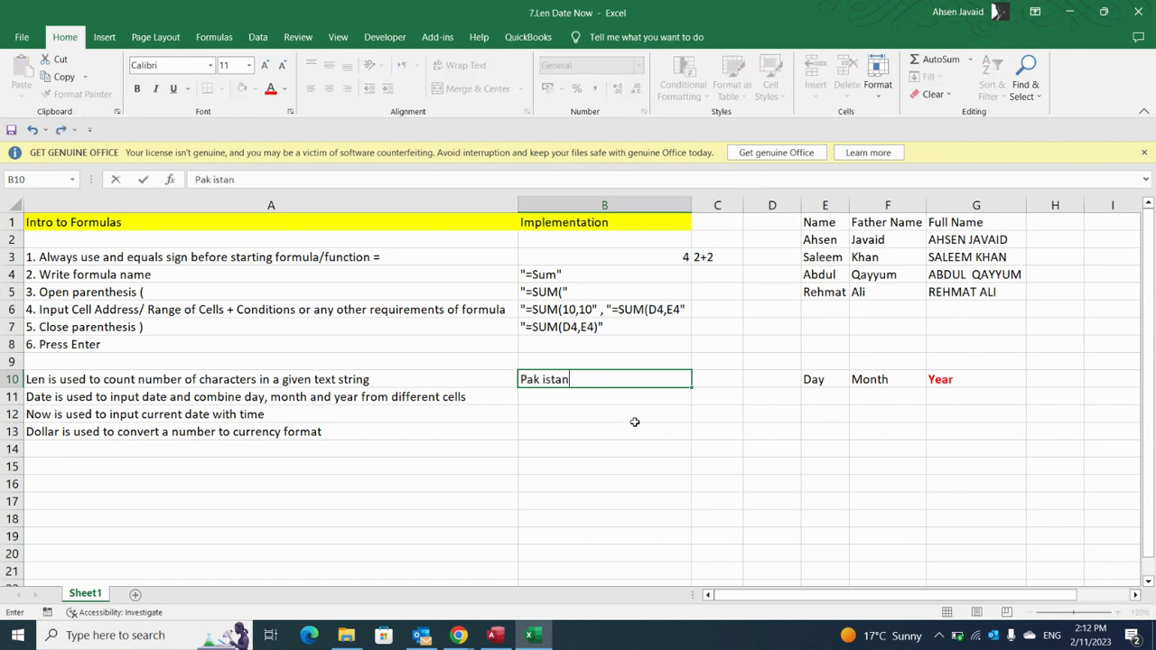
key(Return)
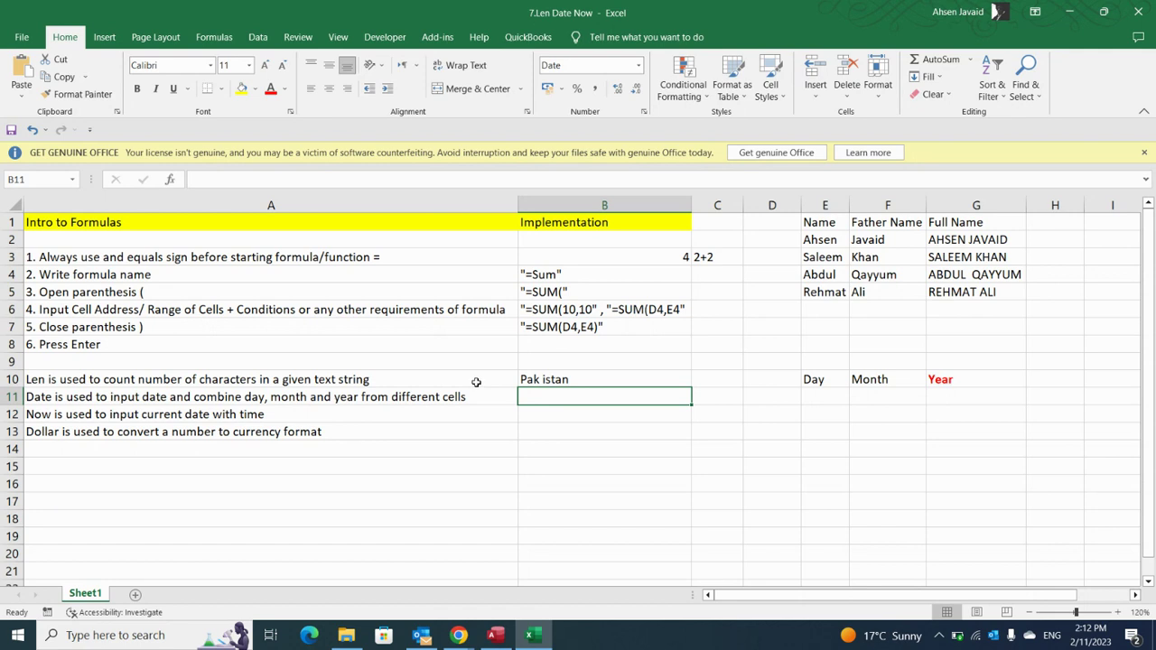
Step: Enter the formula =len(B10) in cell C10 to count the characters of the sample text
click(699, 379)
text(=)
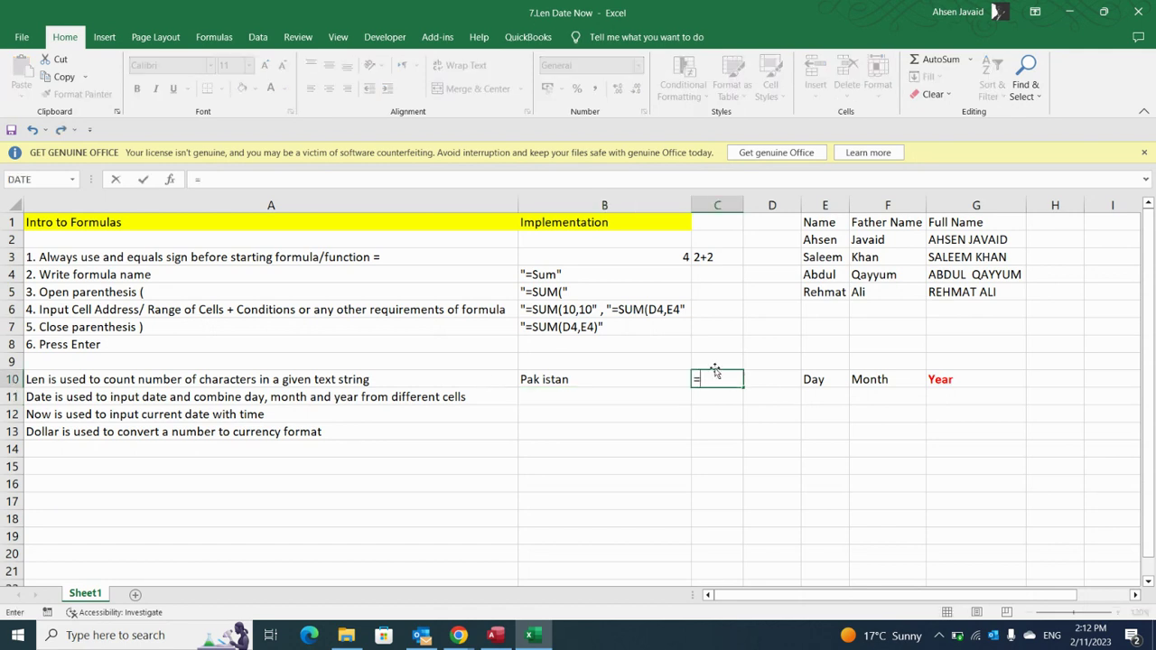
text(len)
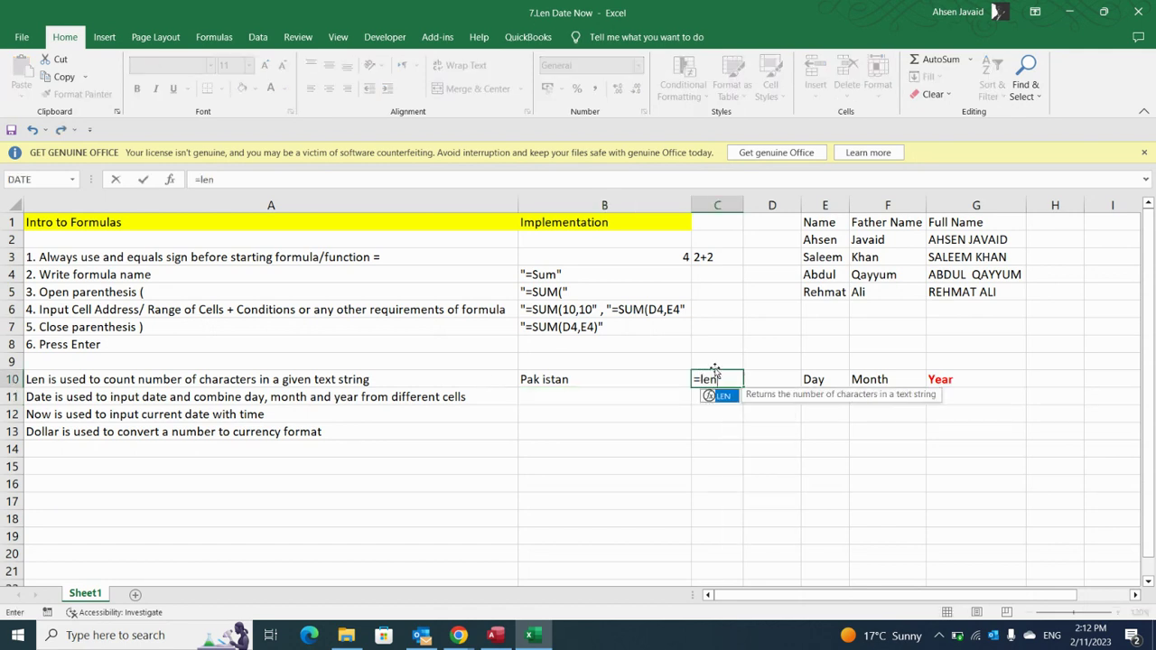
text(()
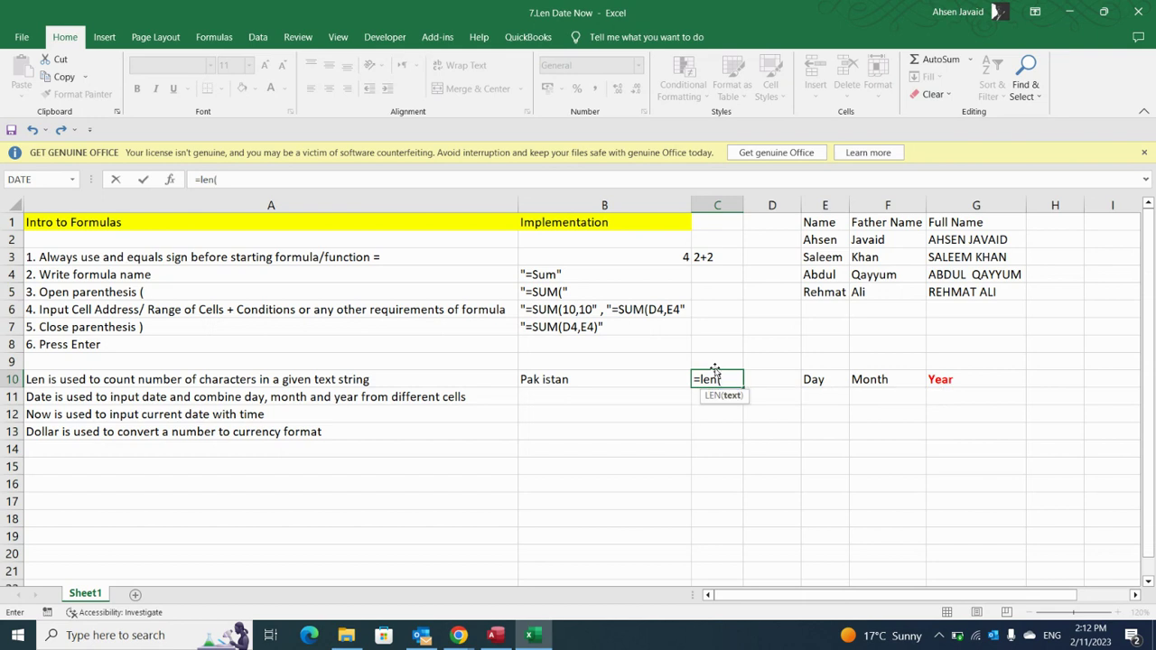
click(632, 381)
text())
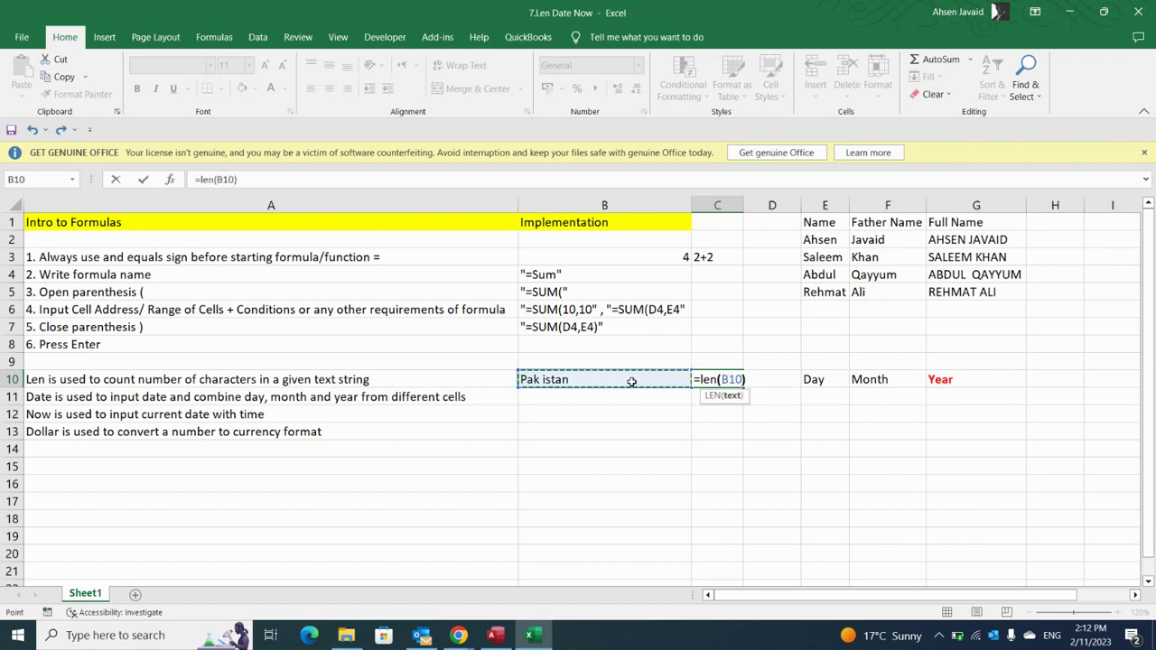
key(Return)
click(721, 418)
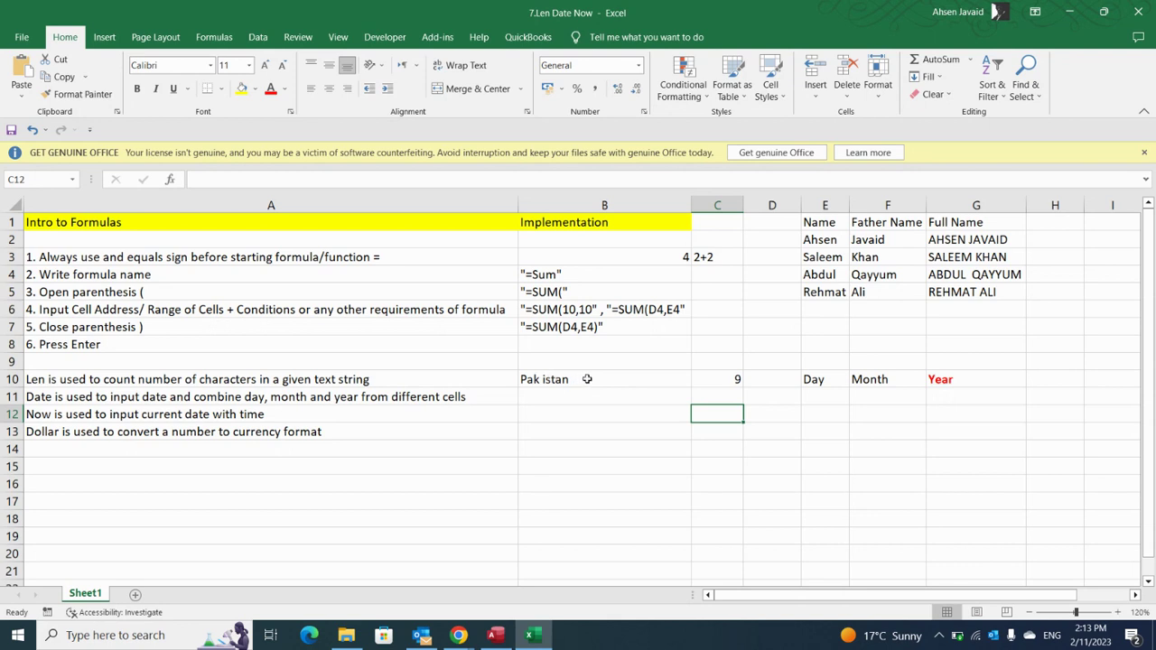
Step: Remove the space from the sample text in cell B10 so it reads "Pakistan"
click(540, 380)
click(210, 179)
key(Delete)
key(Return)
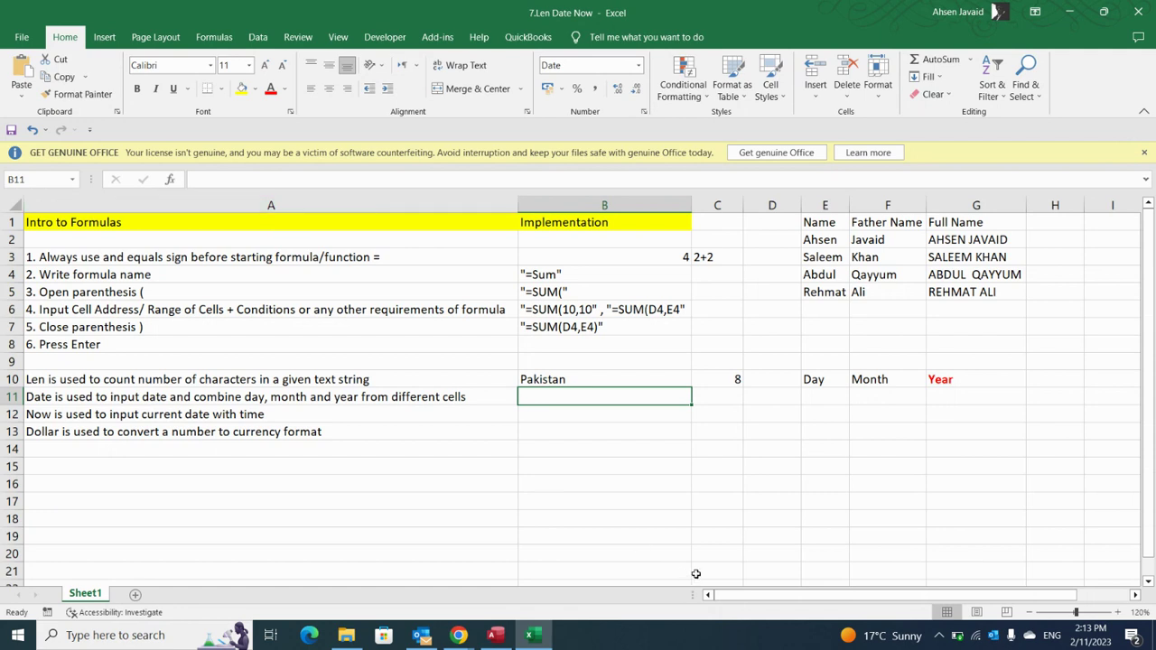
click(703, 449)
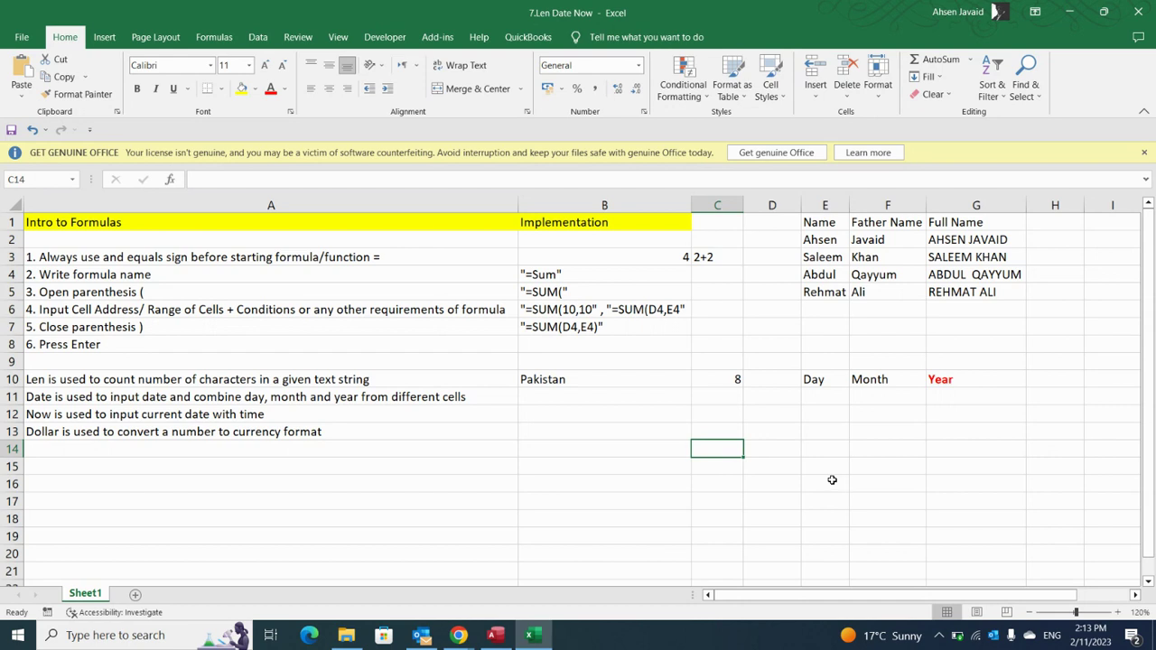
click(823, 450)
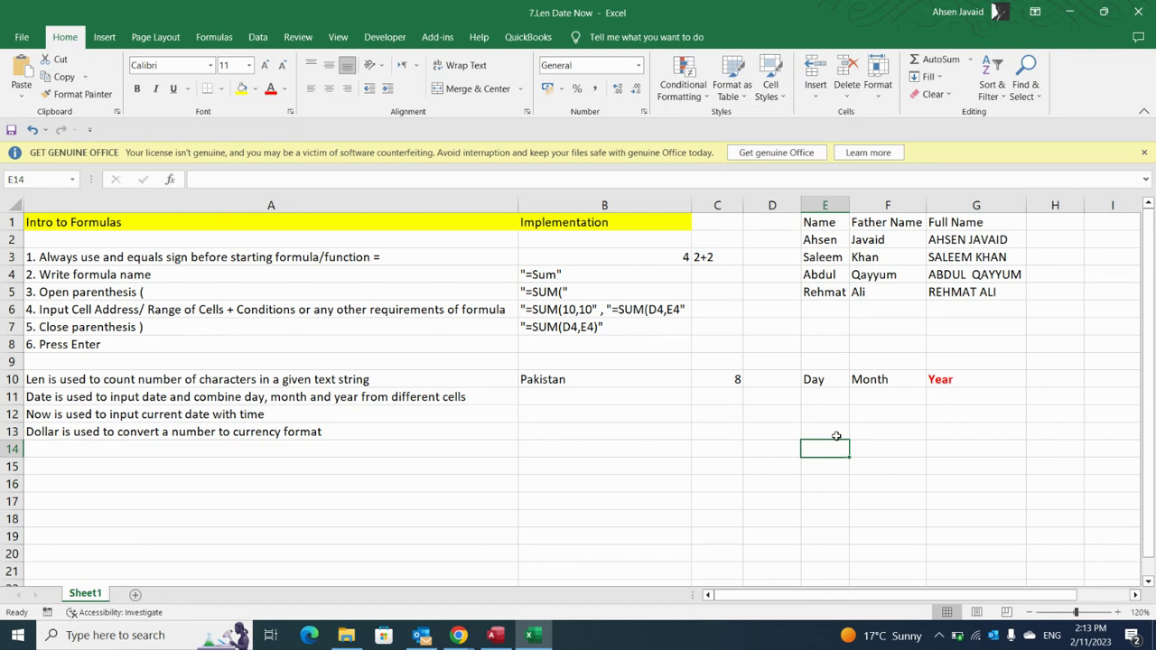
text(Name)
key(BackSpace)
key(BackSpace)
key(BackSpace)
key(BackSpace)
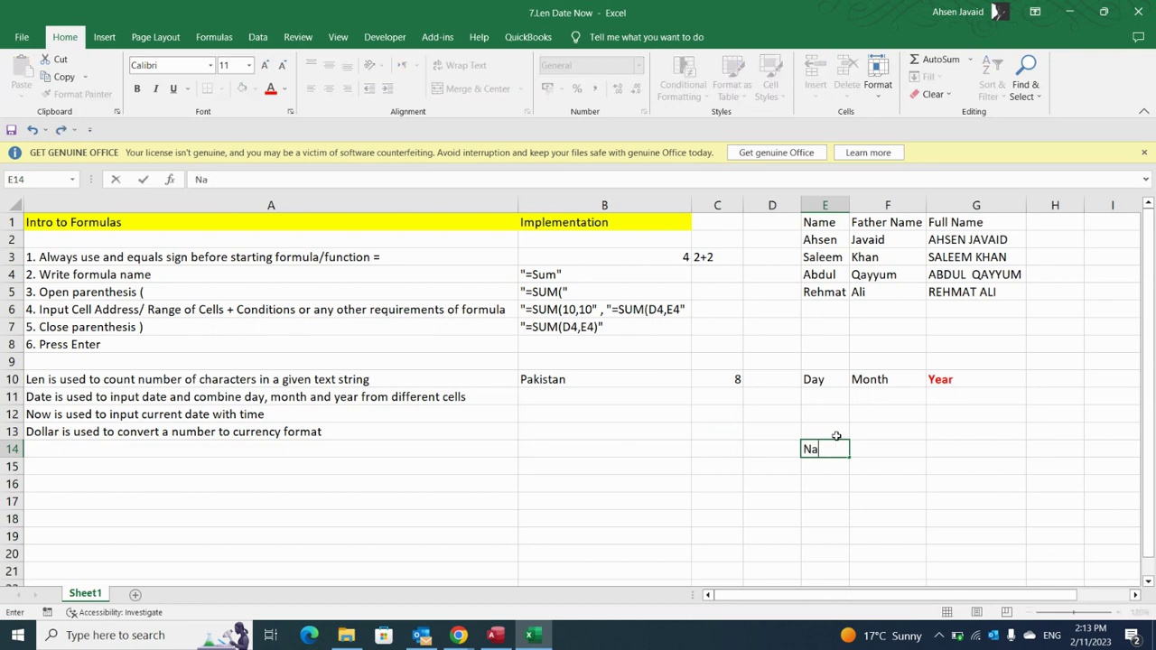
click(956, 418)
Step: Add the column header "Salary" in cell H1, next to the Full Name column
click(989, 222)
double_click(990, 222)
click(1066, 221)
text(Salary)
key(Return)
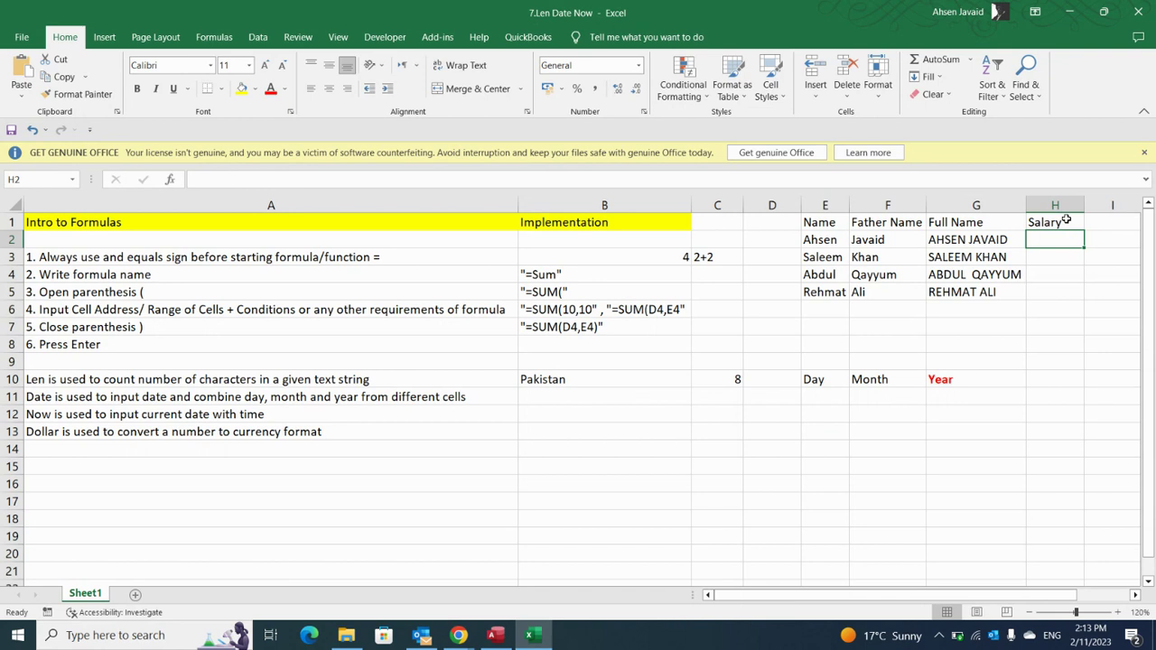
Step: Fill the Salary column in cells H2 to H5 with 150000, 50000, 350000 and 65000
text(150000)
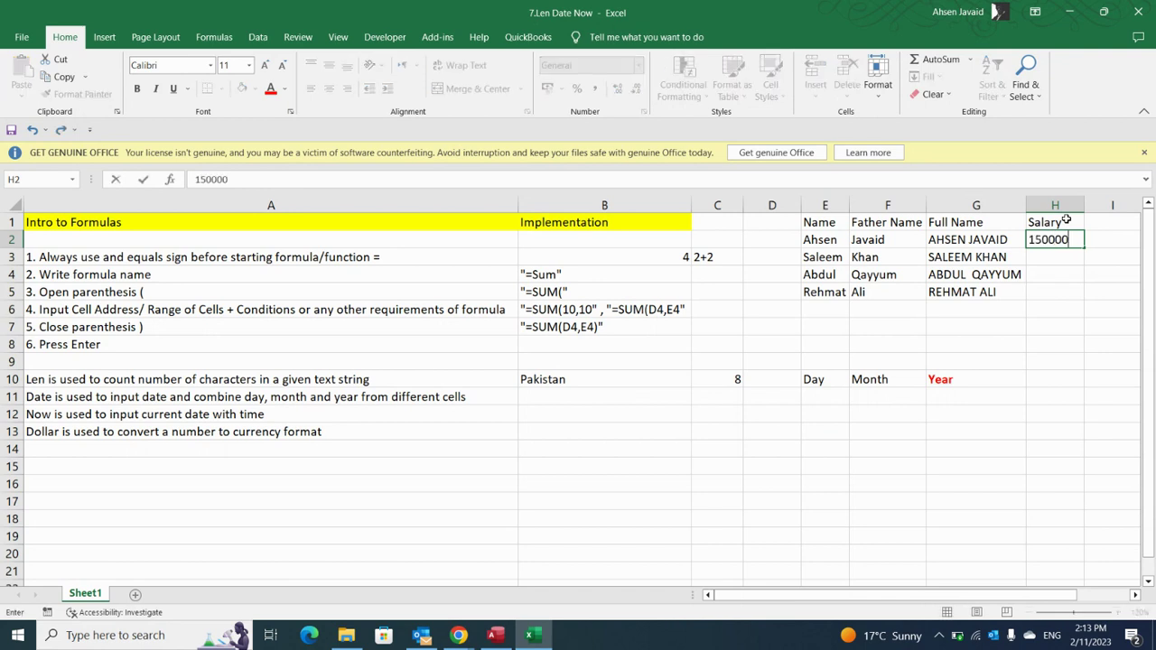
key(Return)
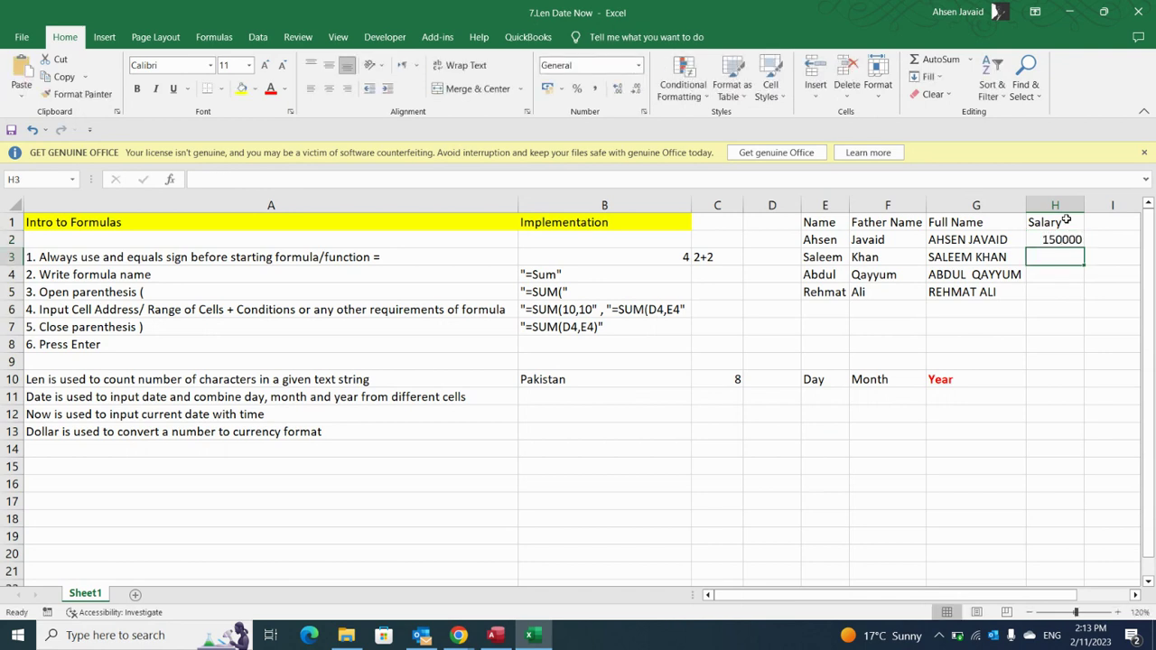
text(50000)
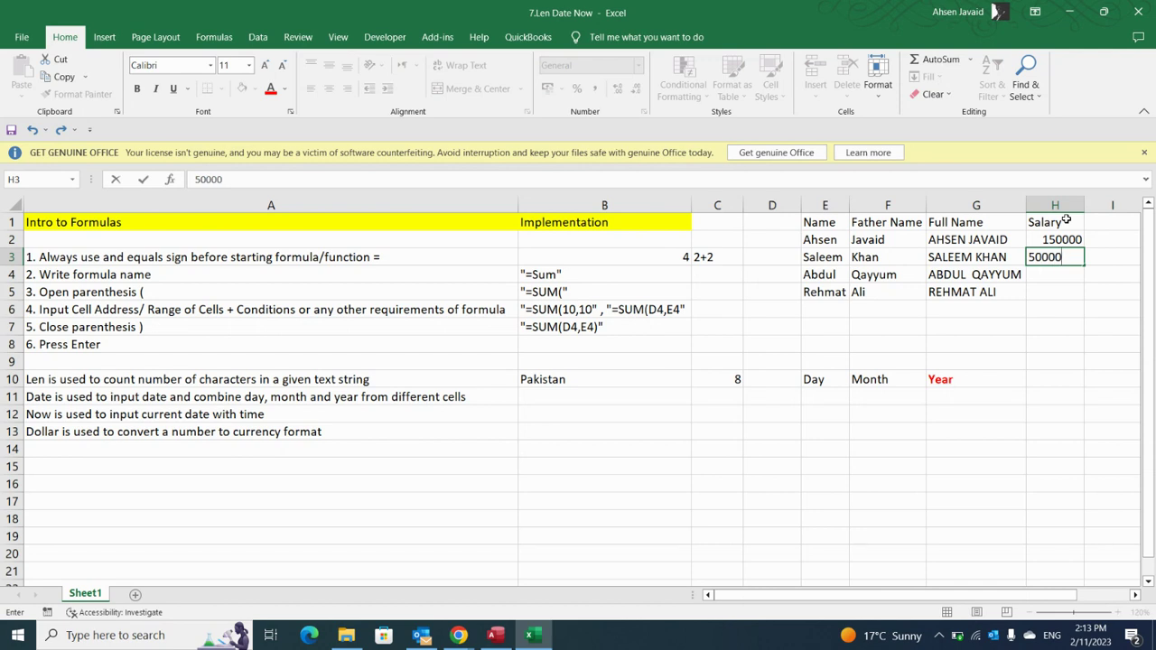
key(Return)
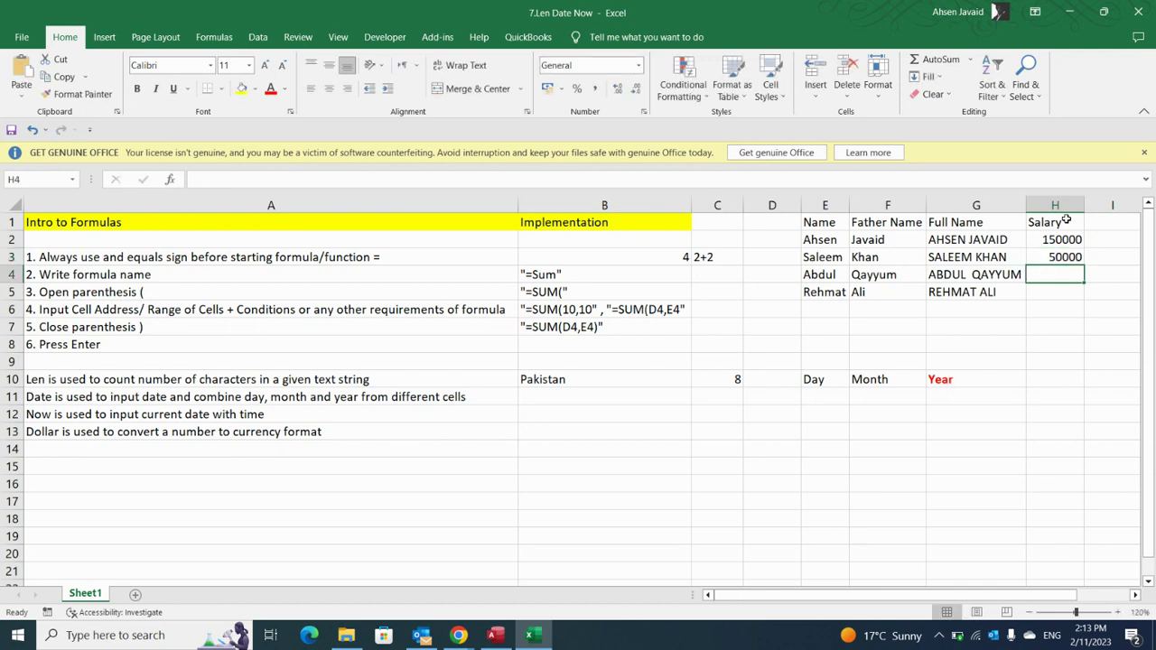
text(350000)
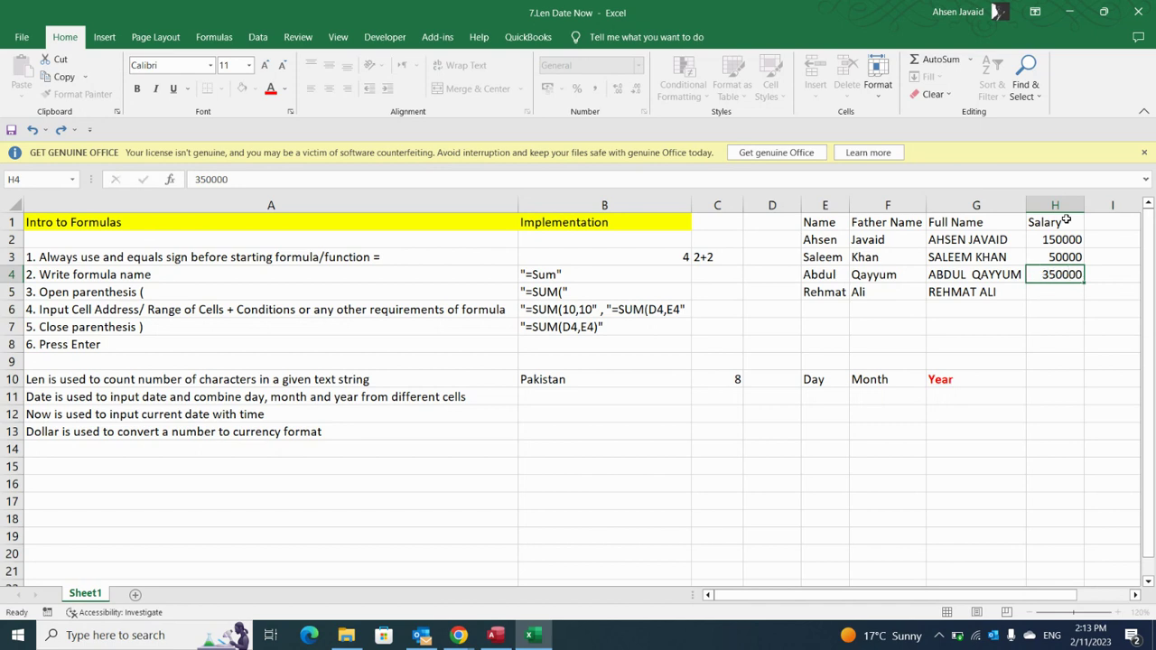
key(Return)
text(65000)
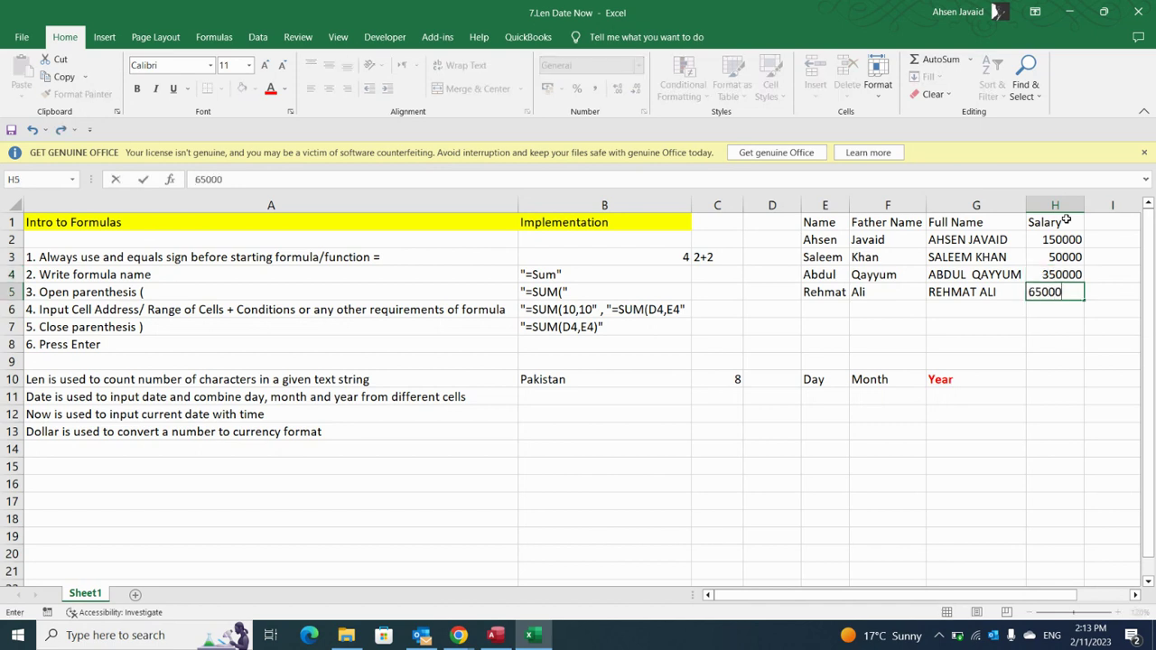
key(Tab)
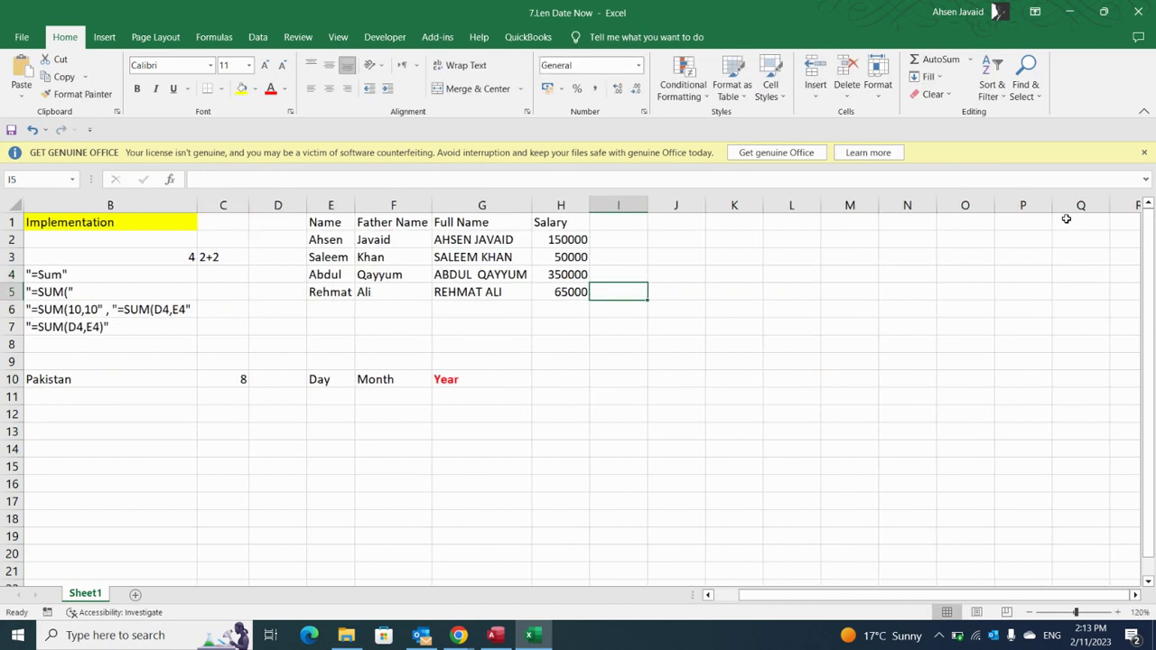
Step: Enter the formula =if(len(H2)>5,"High Salary","Middle Salary") in cell I2 to classify the salary by its number of digits
key(Up)
key(Up)
key(Up)
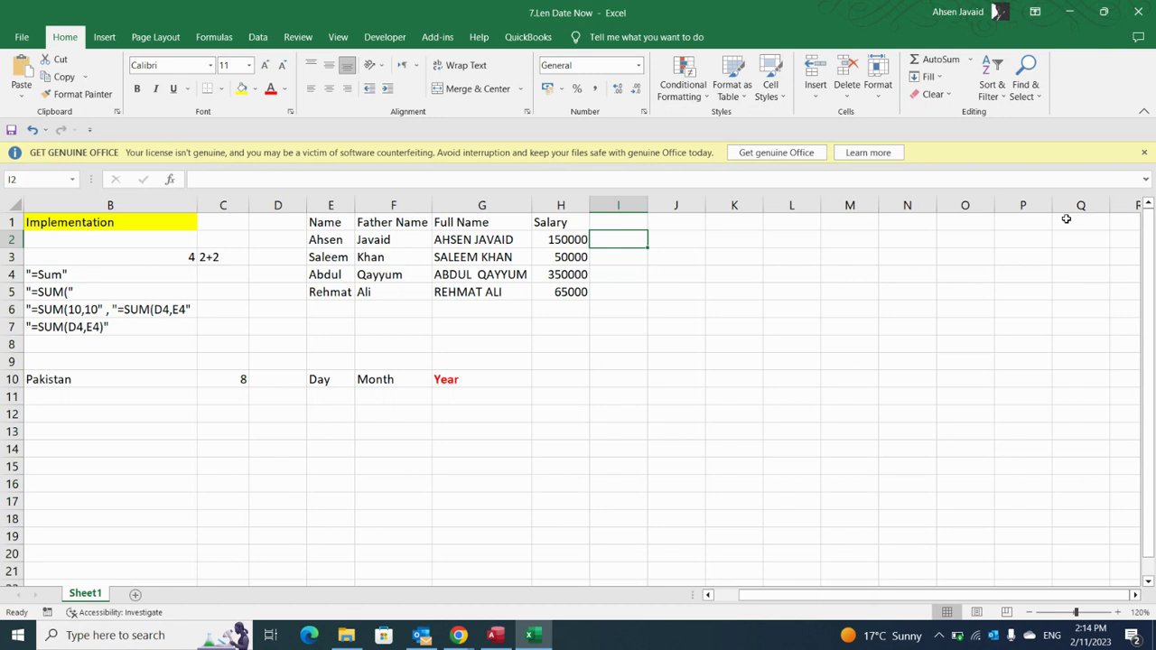
text(=if)
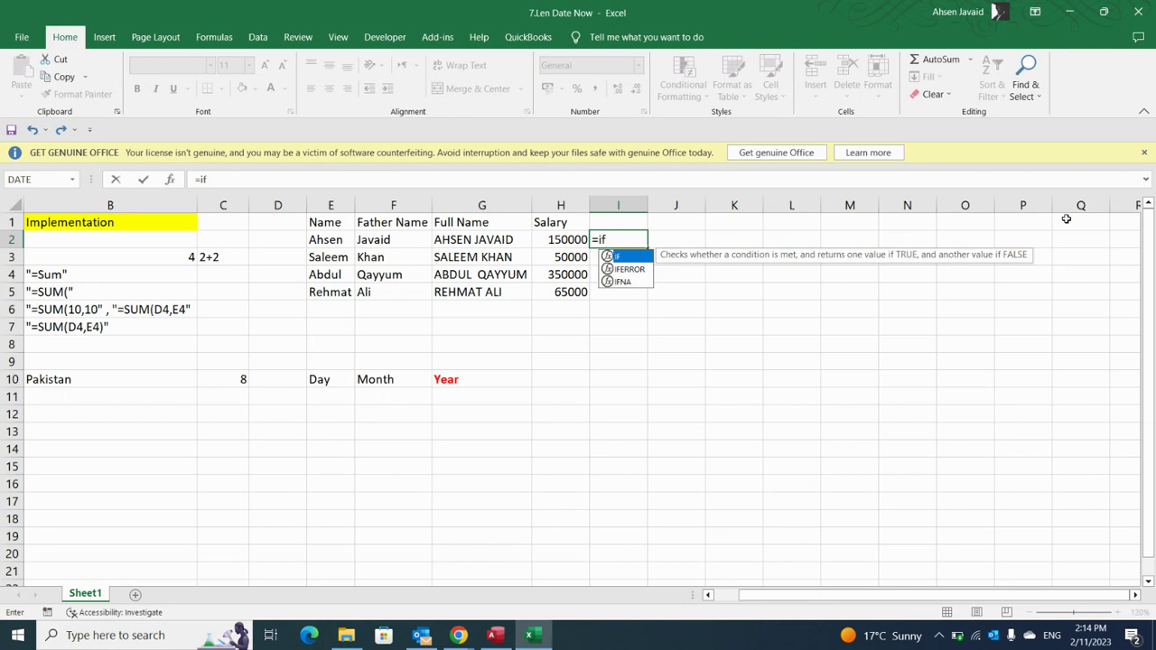
text(()
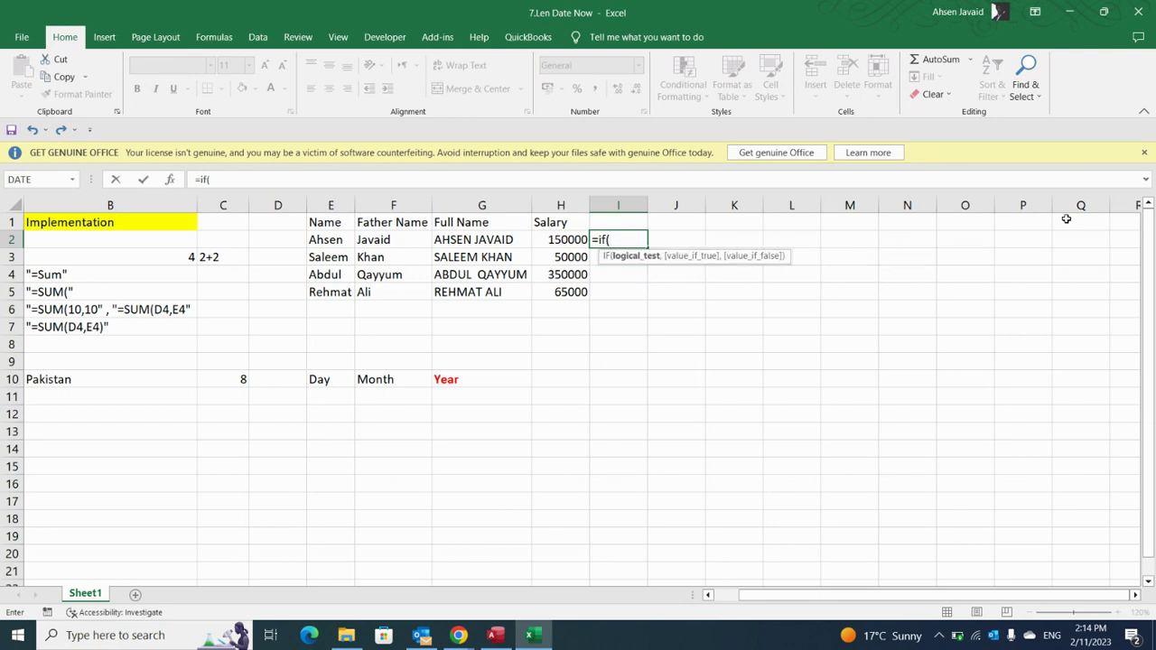
text(len)
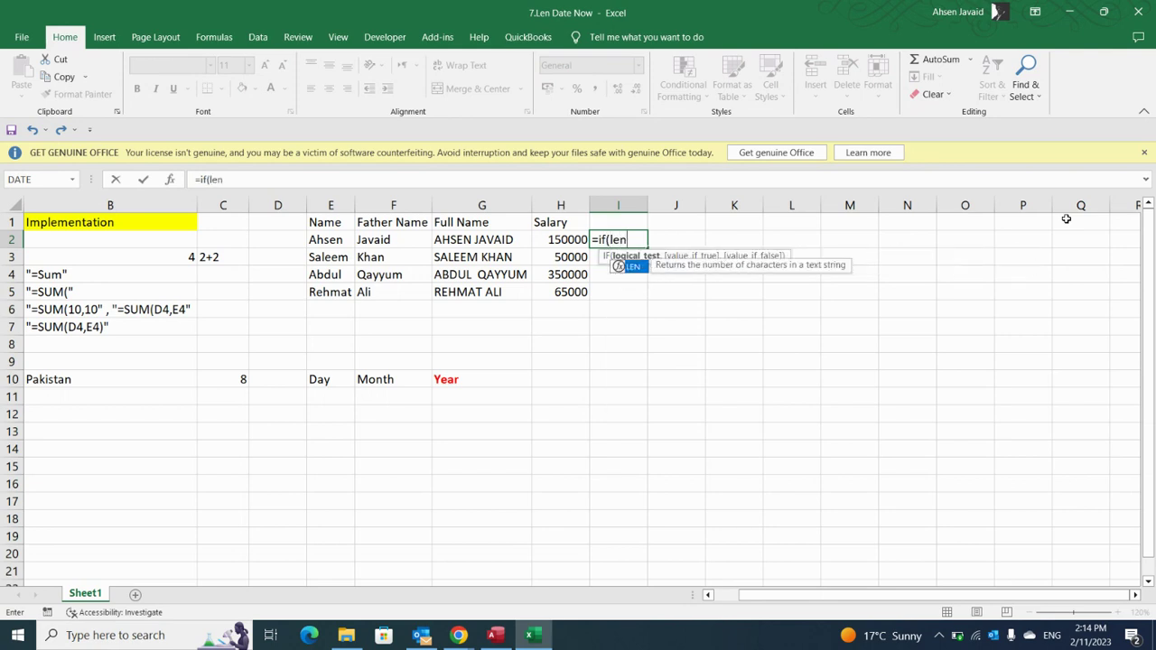
text(()
key(Left)
key(Left)
key(Right)
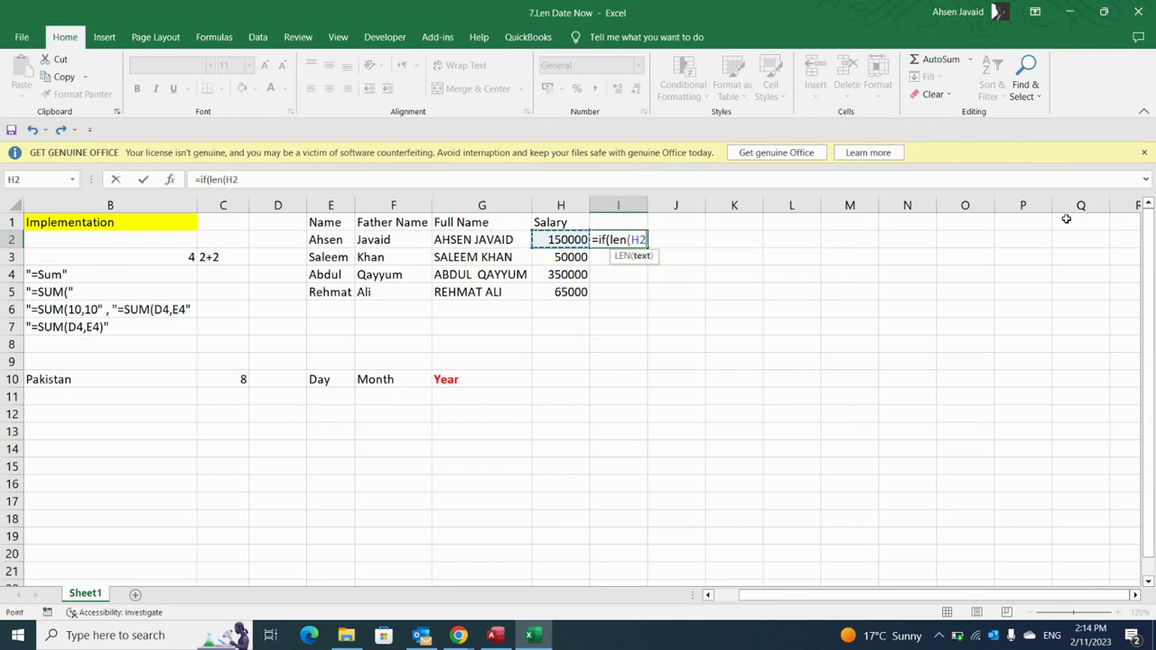
text()>)
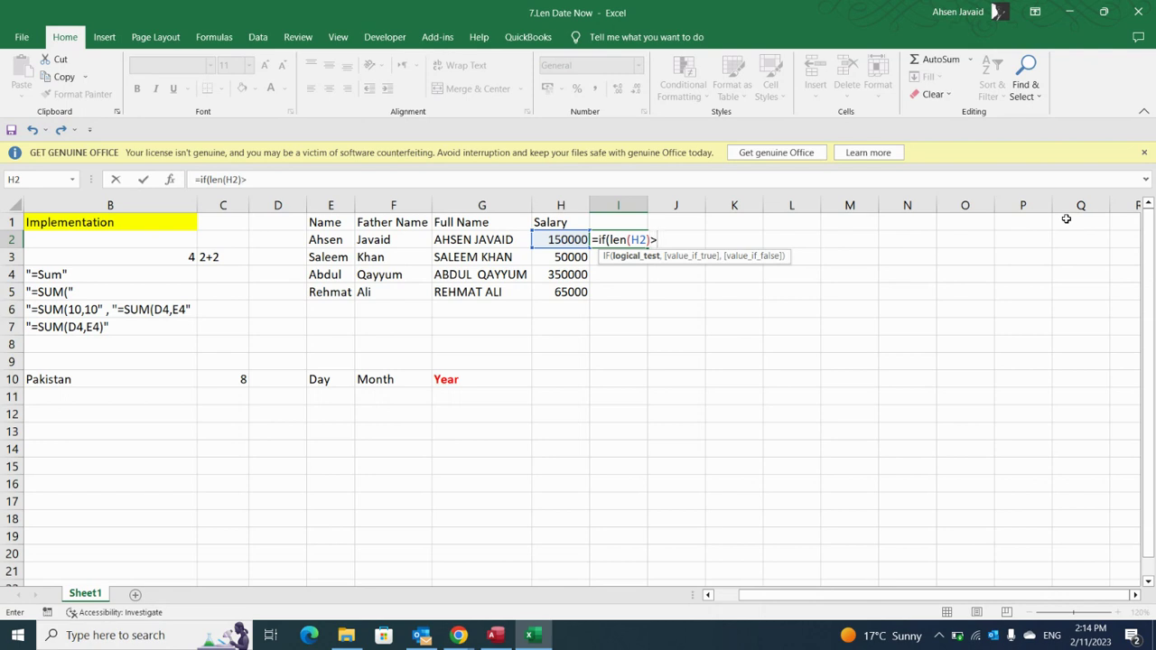
text(5,")
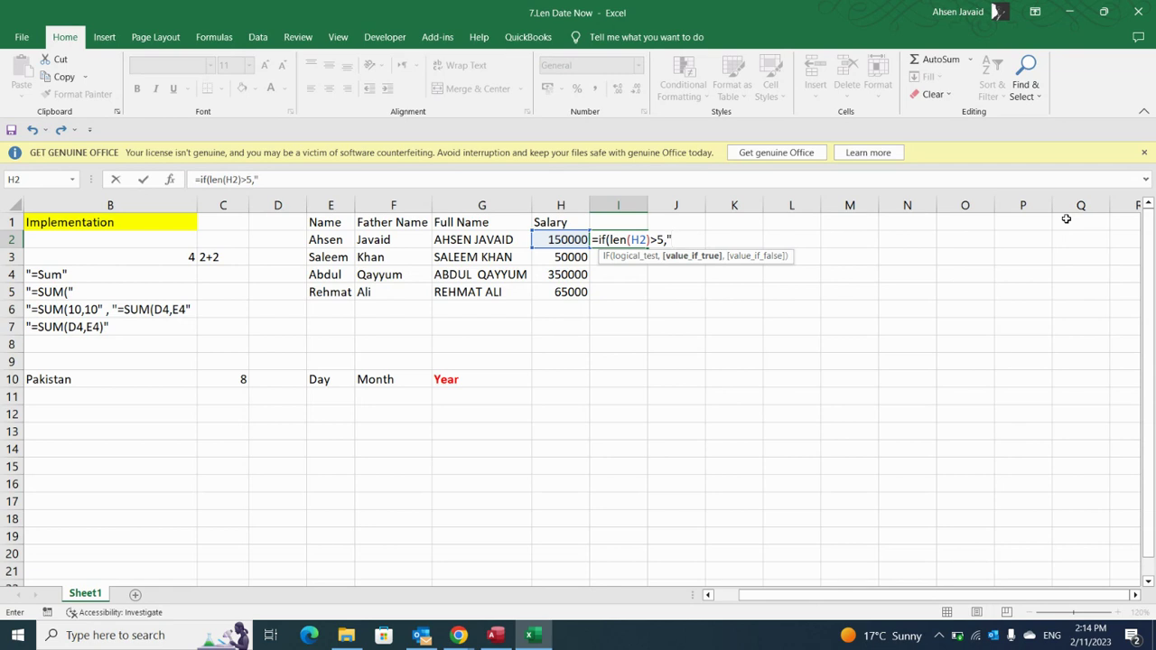
text(High Salary)
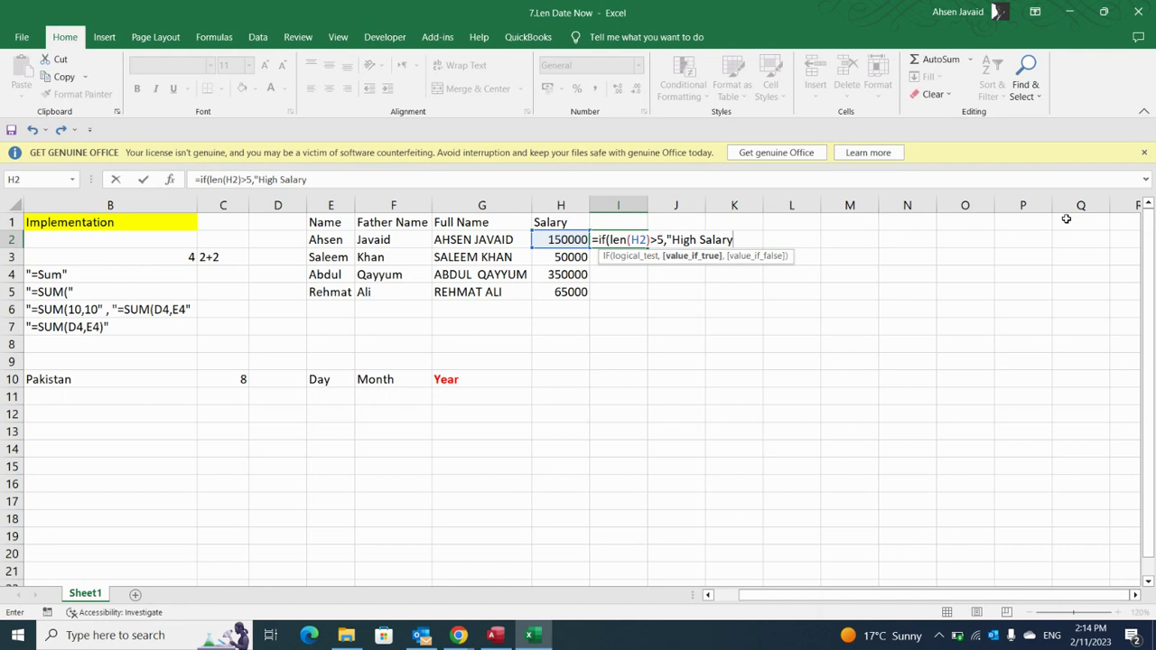
text(","M)
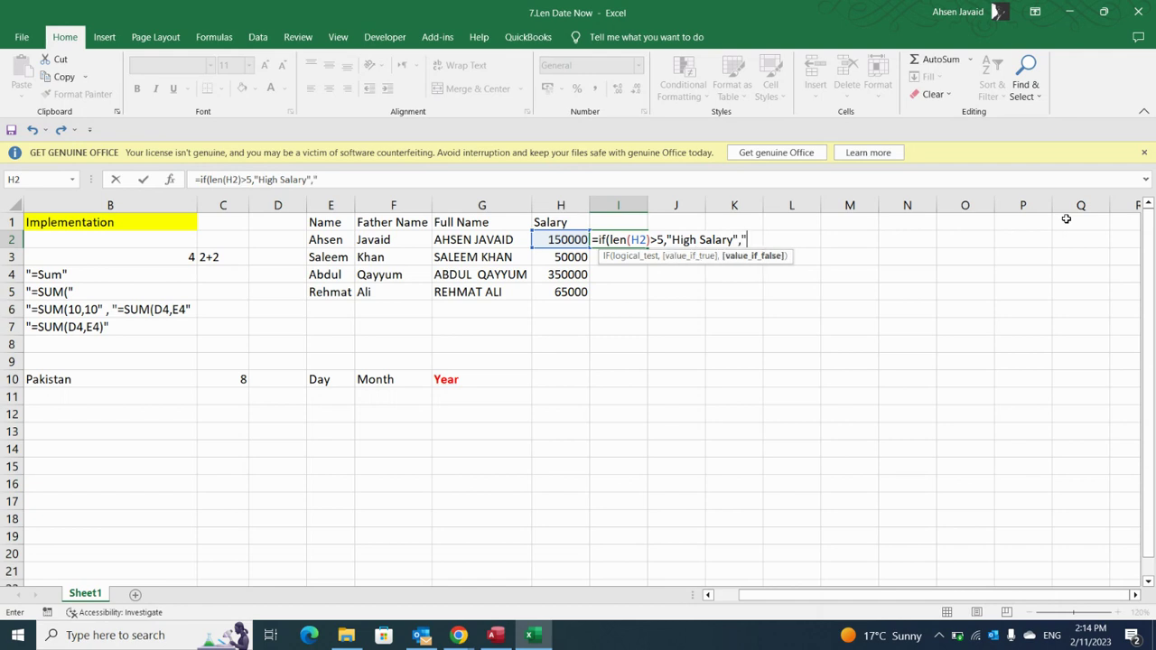
text(iddle Salary")
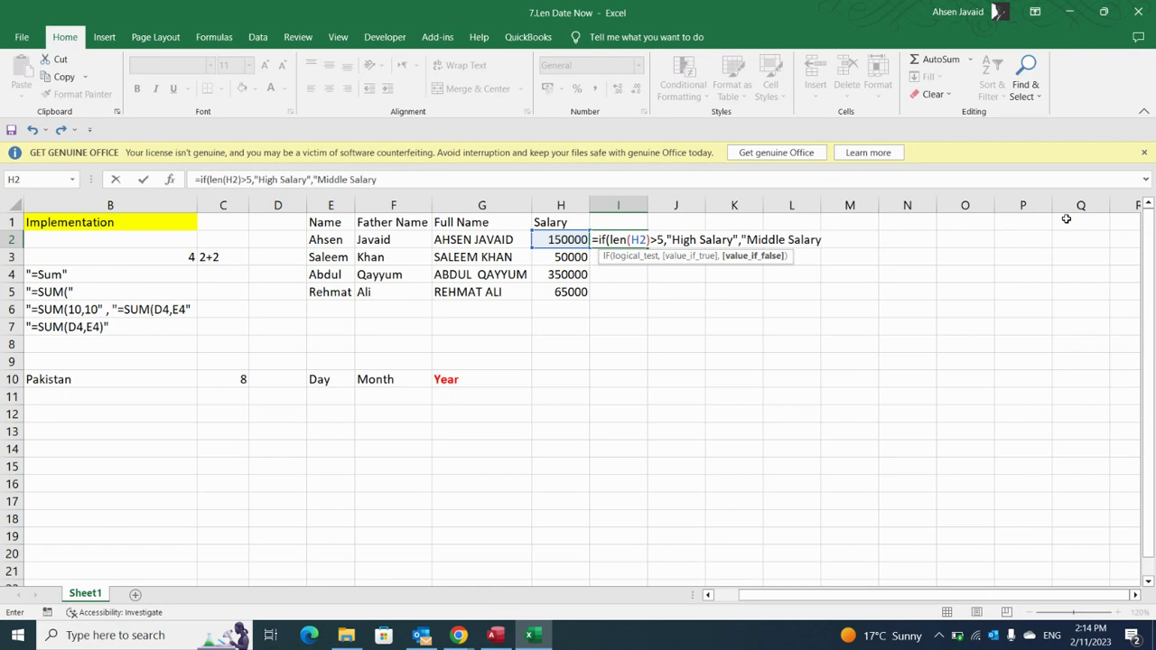
text())
key(Return)
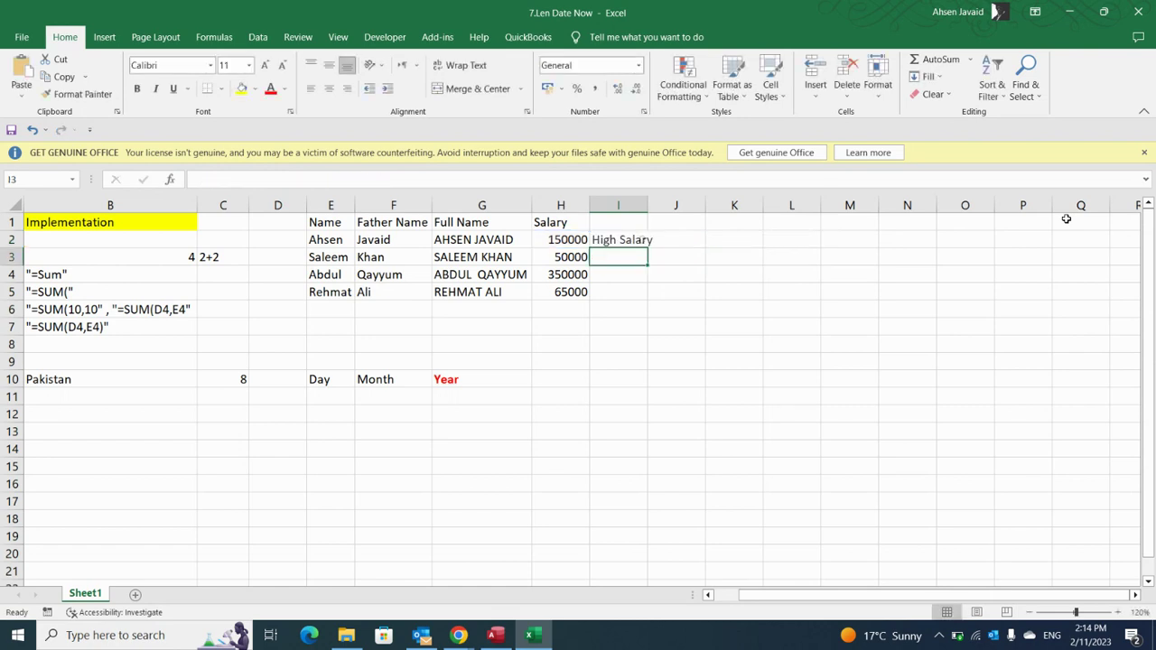
Step: Fill the formula in I2 down to cell I5 and widen column I to fit the salary labels
click(592, 381)
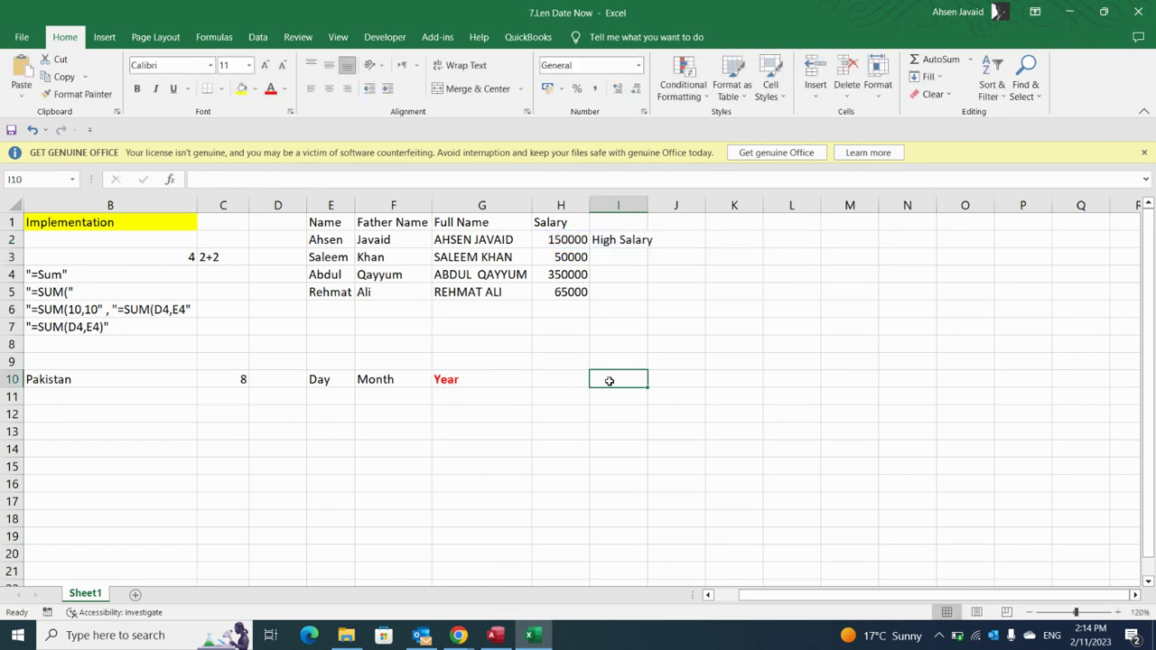
click(620, 254)
click(627, 239)
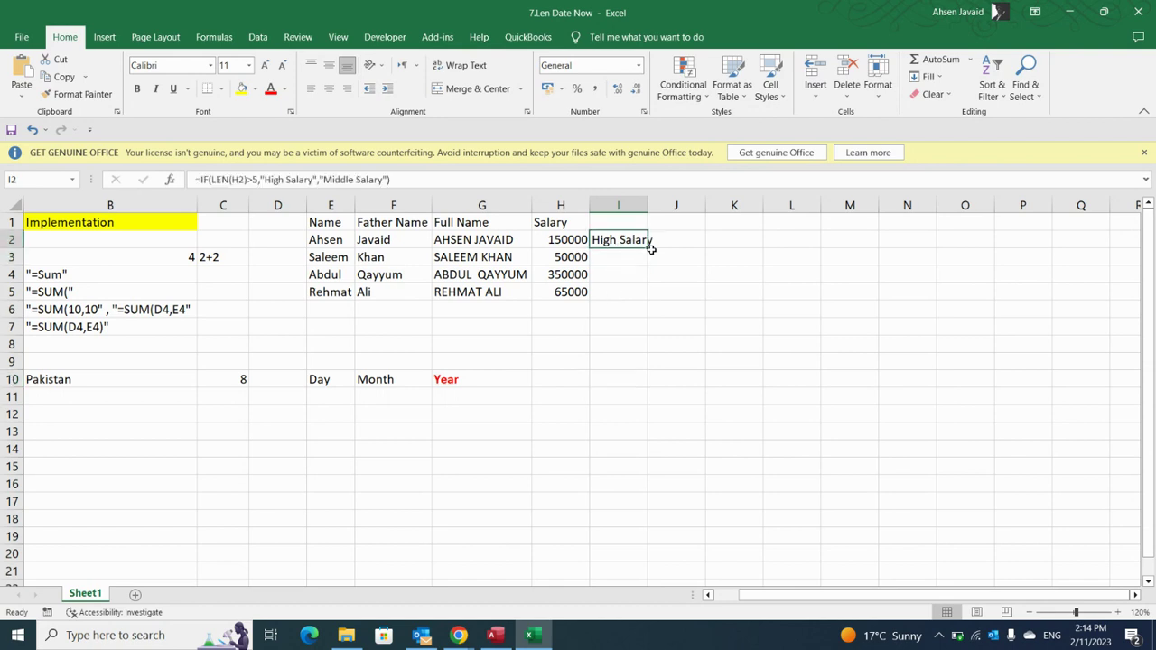
drag(649, 249, 651, 299)
click(752, 410)
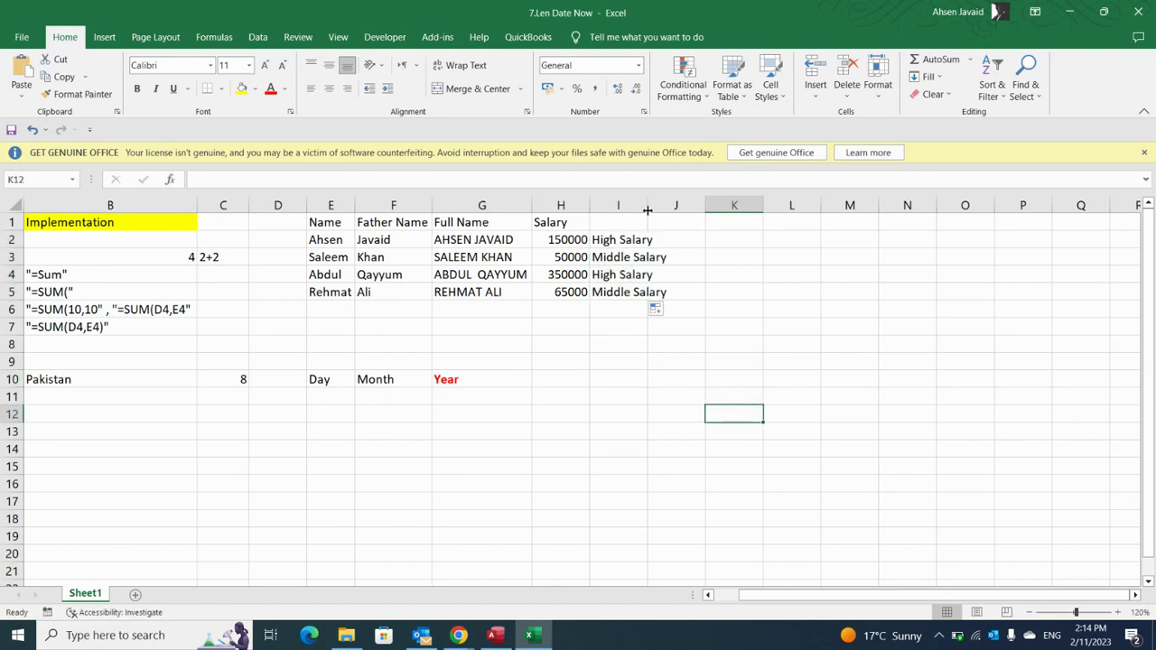
drag(647, 205, 670, 205)
Step: Examine the IF formula in cell I2 and the salaries in cells H2 and H4 that it classifies
click(606, 240)
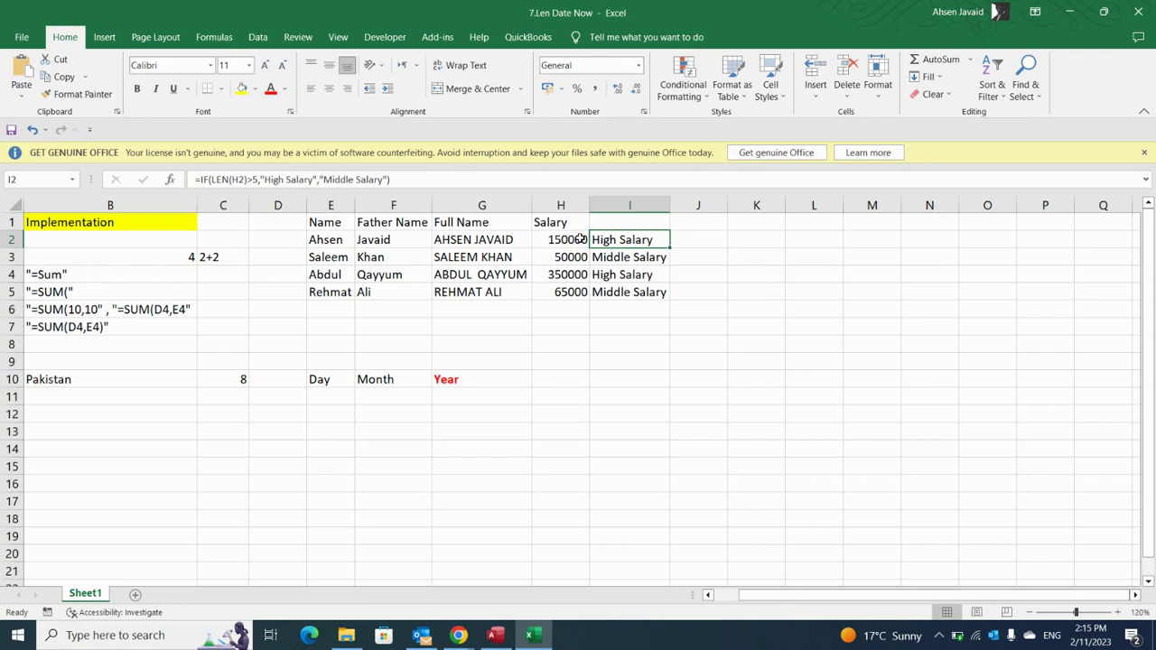
click(579, 238)
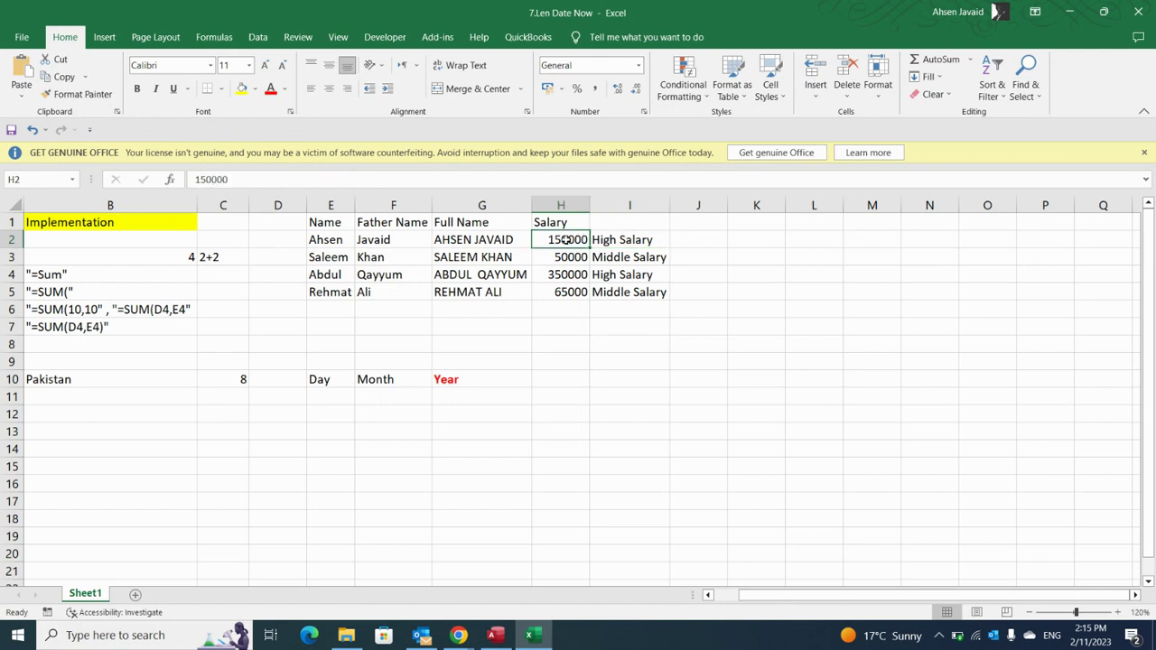
click(579, 274)
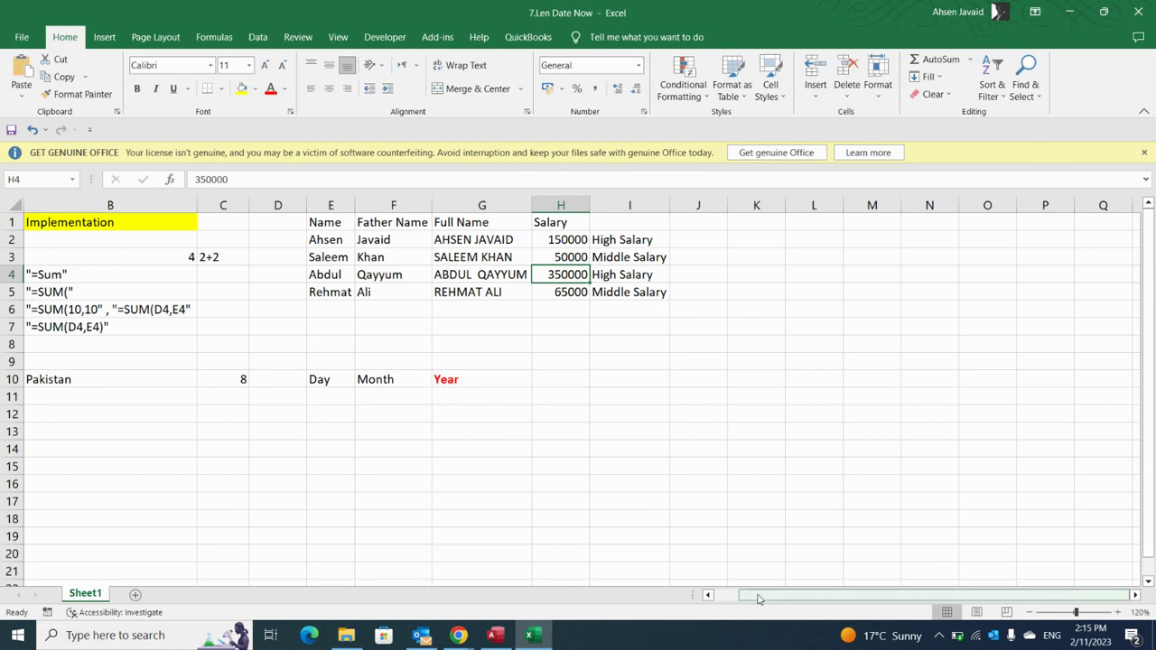
Step: Enter 11, 2 and 2023 under the Day, Month and Year headers in cells E11 to G11
drag(759, 599, 732, 600)
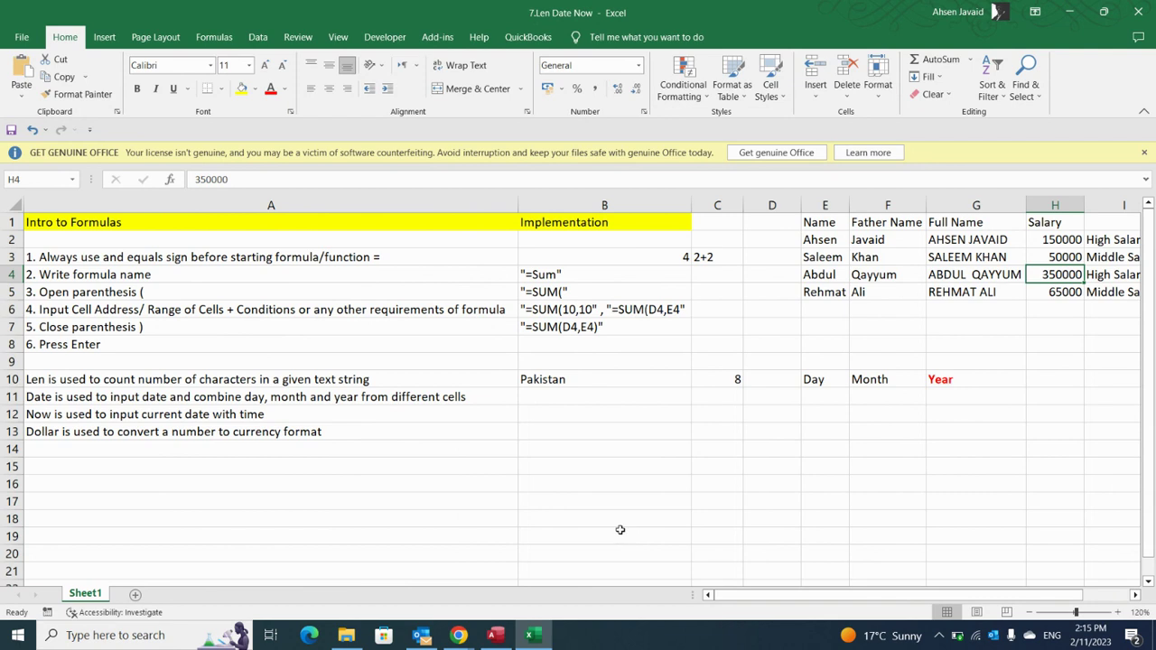
click(627, 452)
click(579, 396)
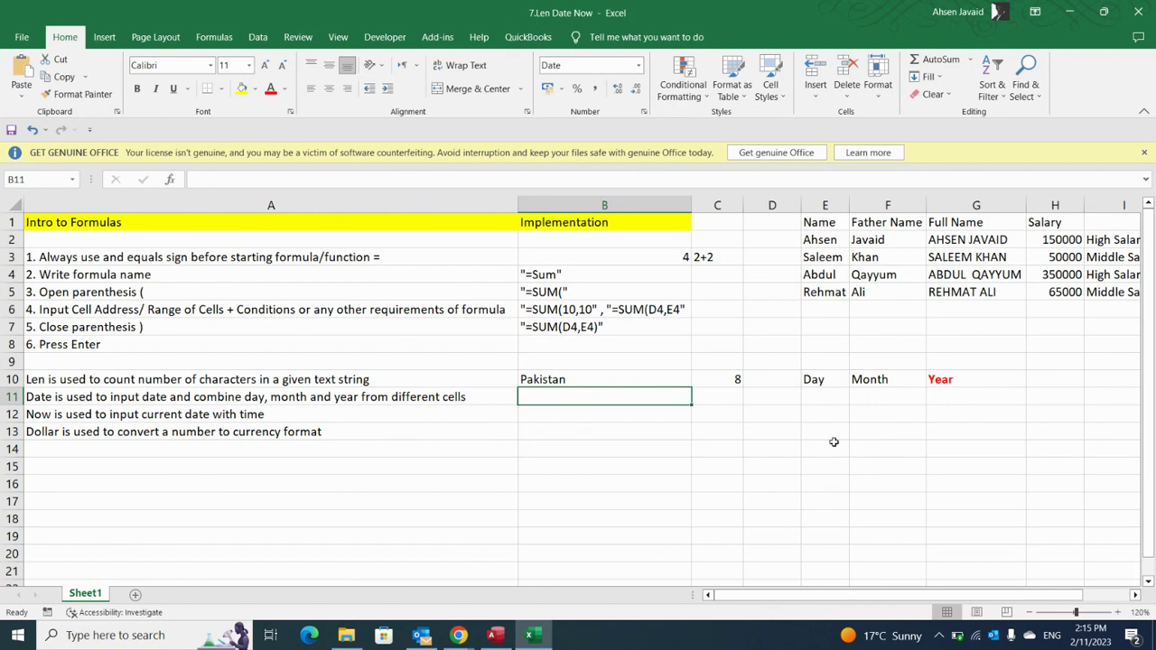
click(827, 395)
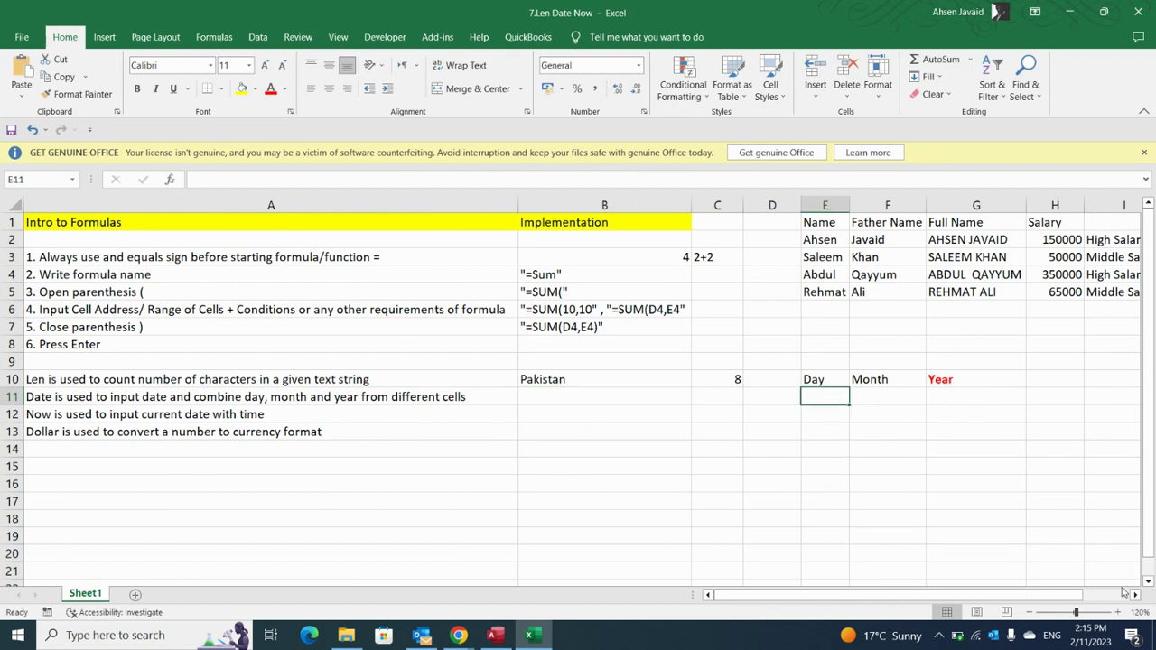
text(11)
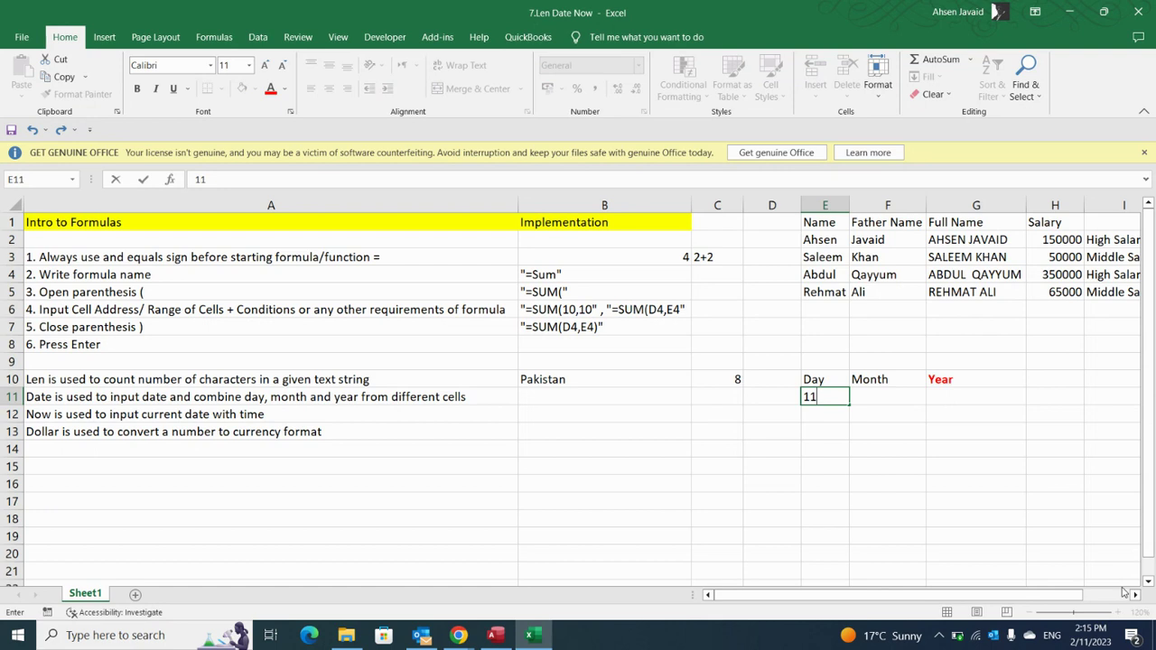
key(Tab)
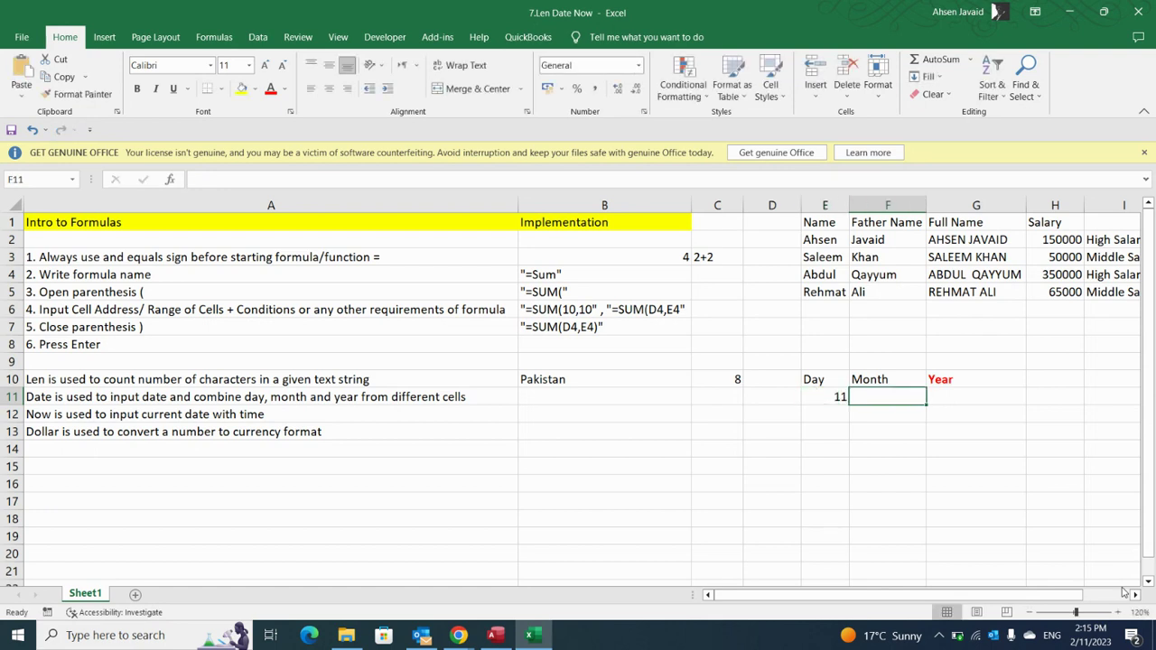
text(2)
key(Tab)
text(2023)
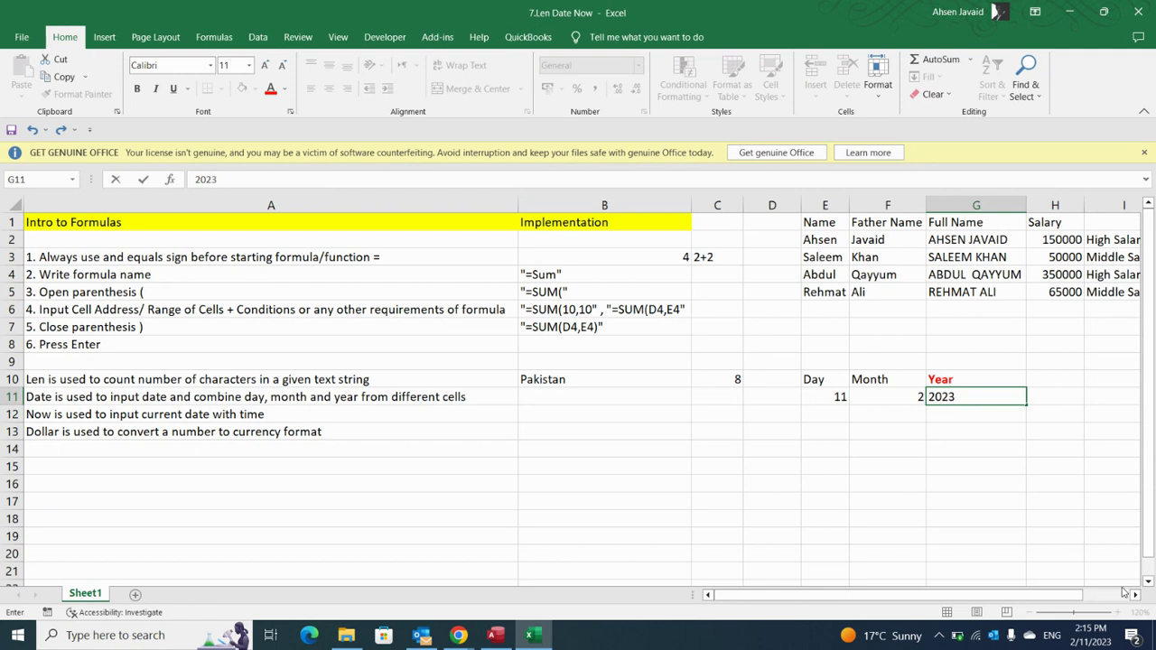
key(Return)
Step: Enter the formula =date(G11,F11,E11) in cell B11 to combine the year, month and day into one date
key(Left)
key(Left)
key(Left)
key(Left)
key(Left)
key(Up)
text(=date)
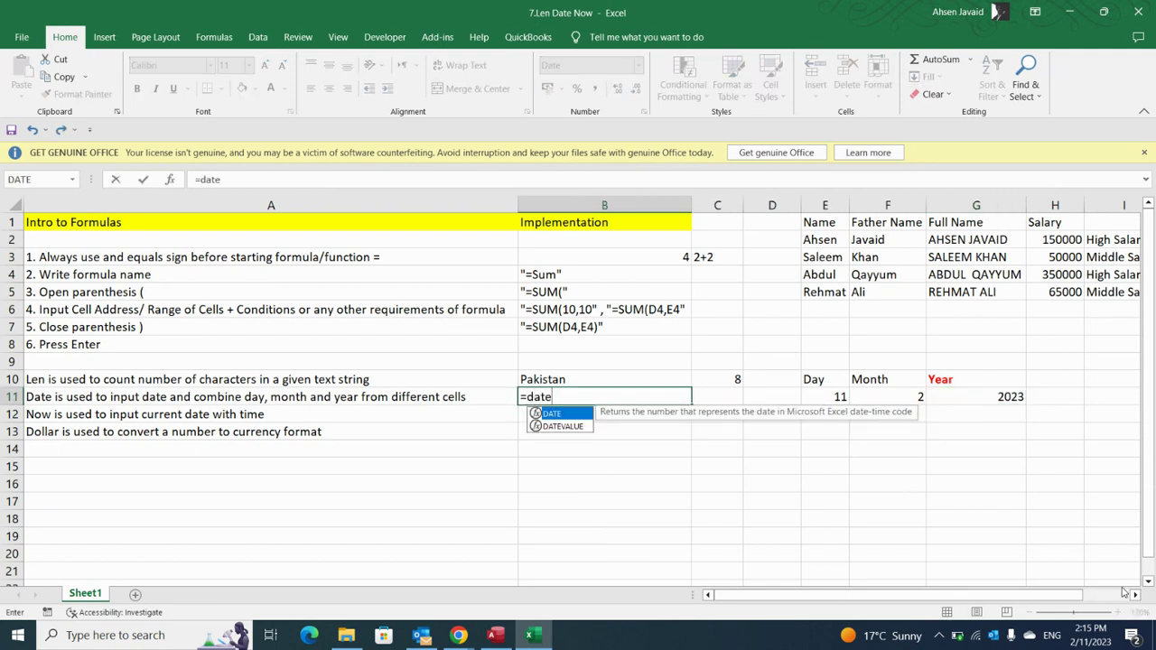
text(()
key(Right)
key(Right)
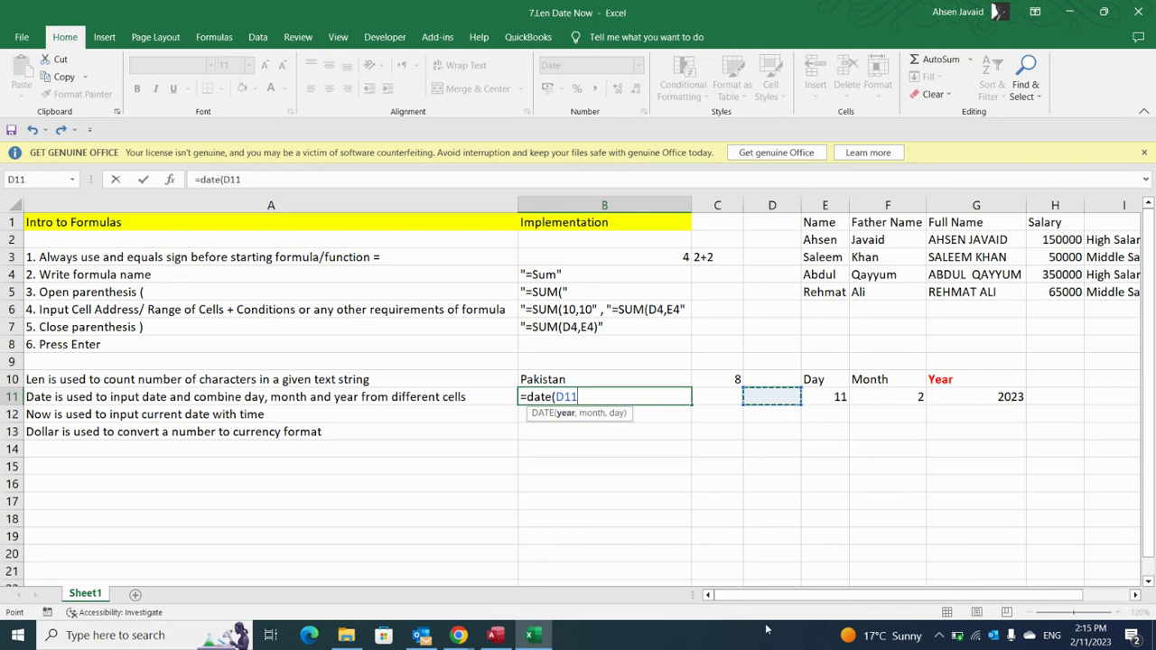
key(Right)
key(Right)
key(Right)
text(,)
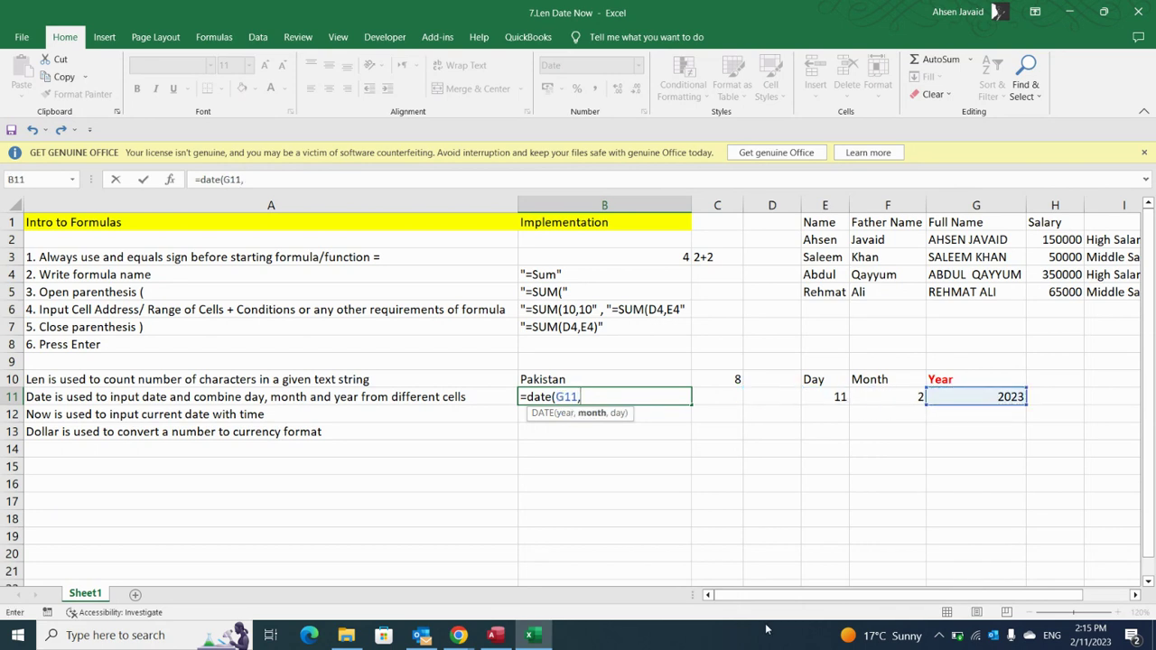
key(Left)
key(Right)
key(Right)
key(Right)
key(Right)
key(Right)
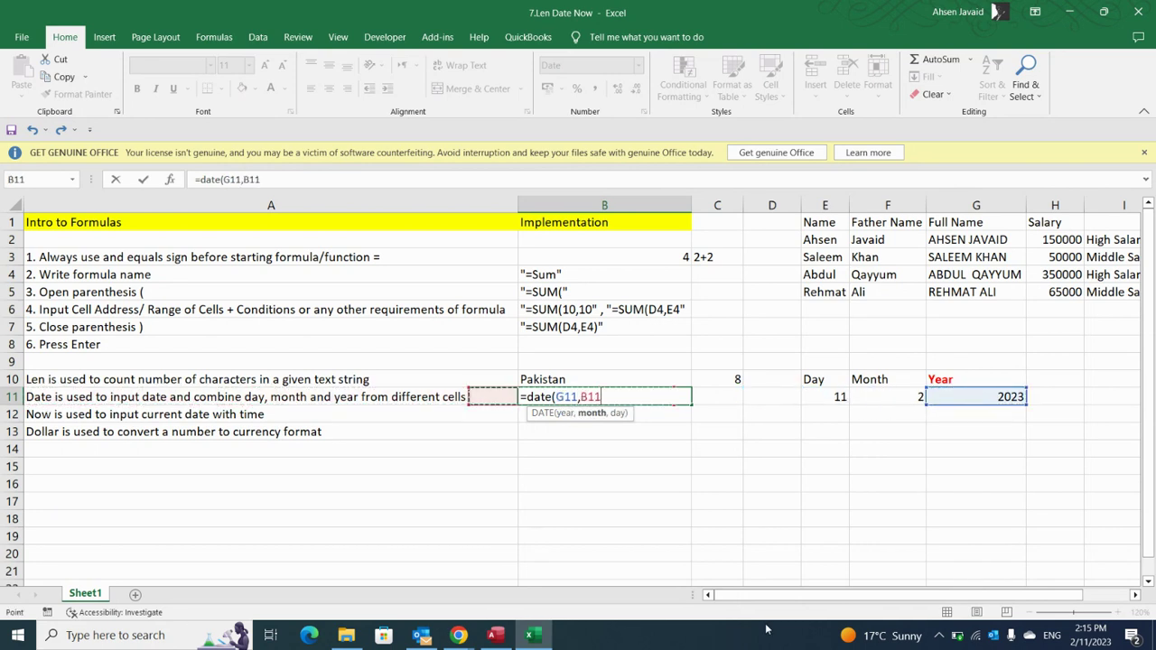
text(,)
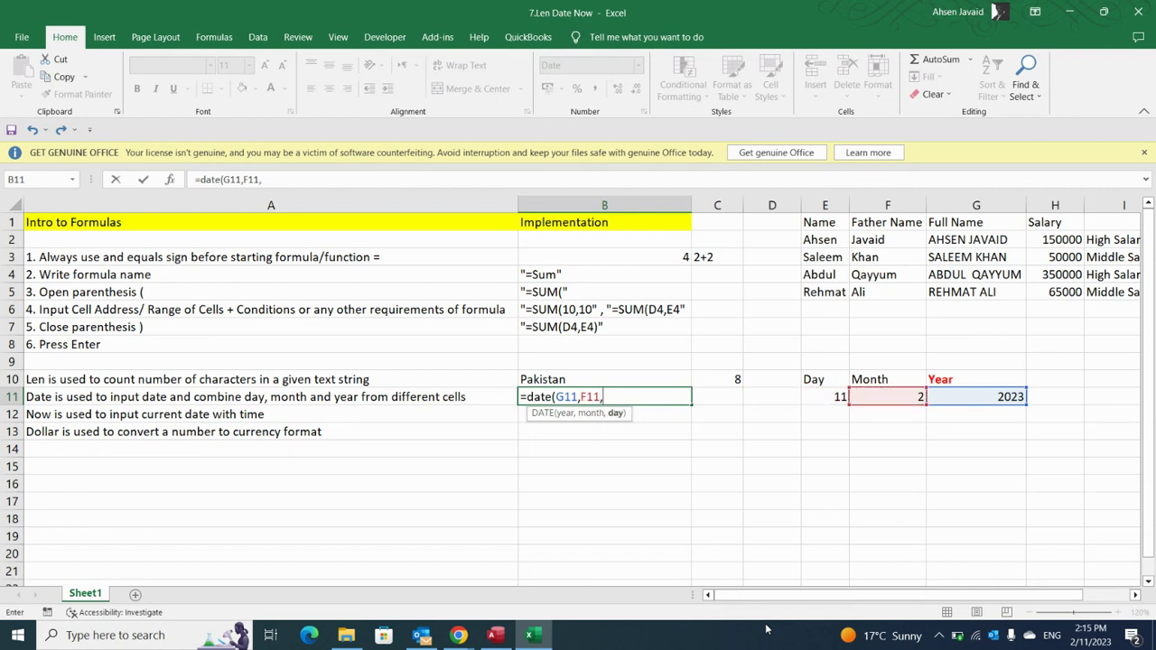
key(Left)
key(Right)
key(Right)
key(Right)
key(Right)
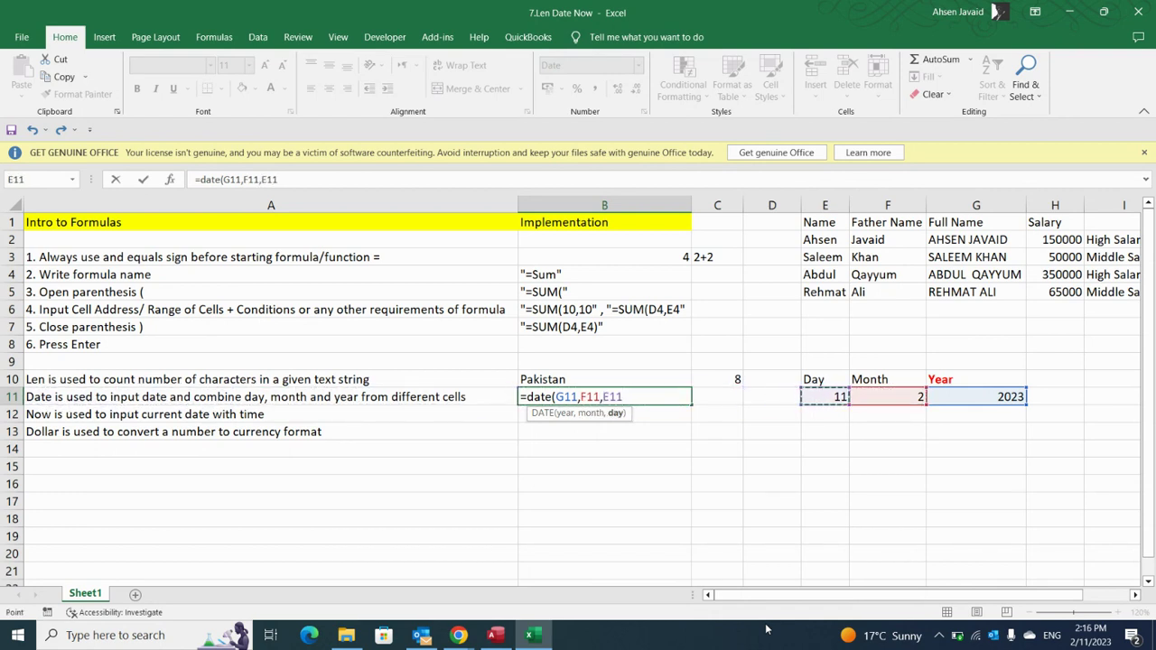
text())
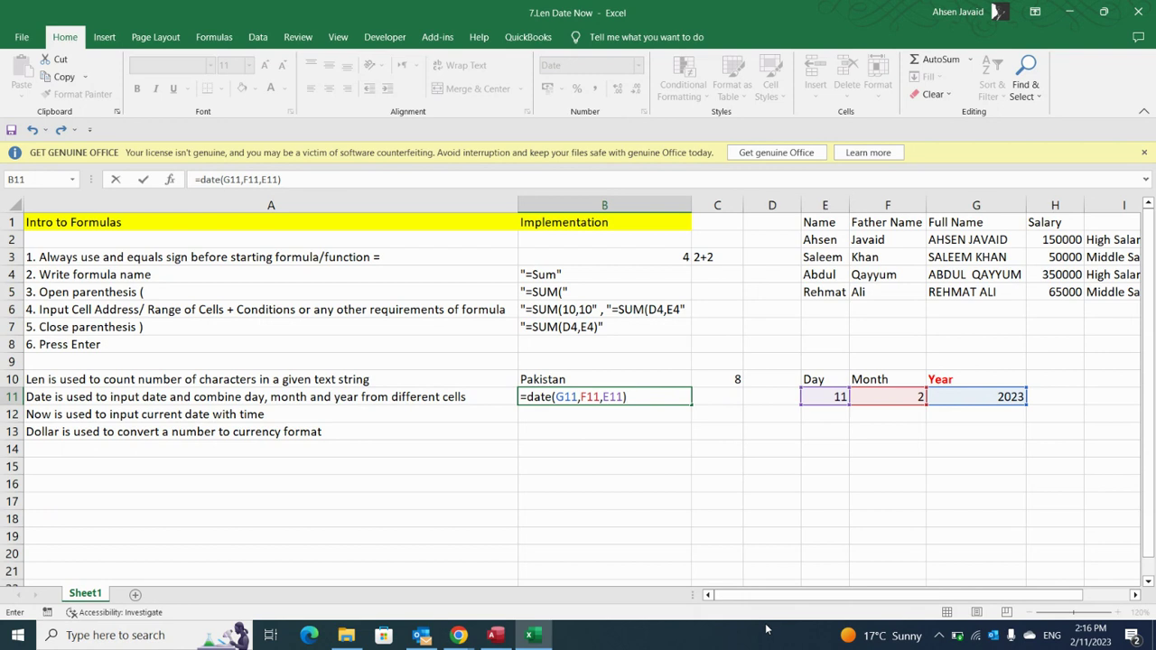
key(Return)
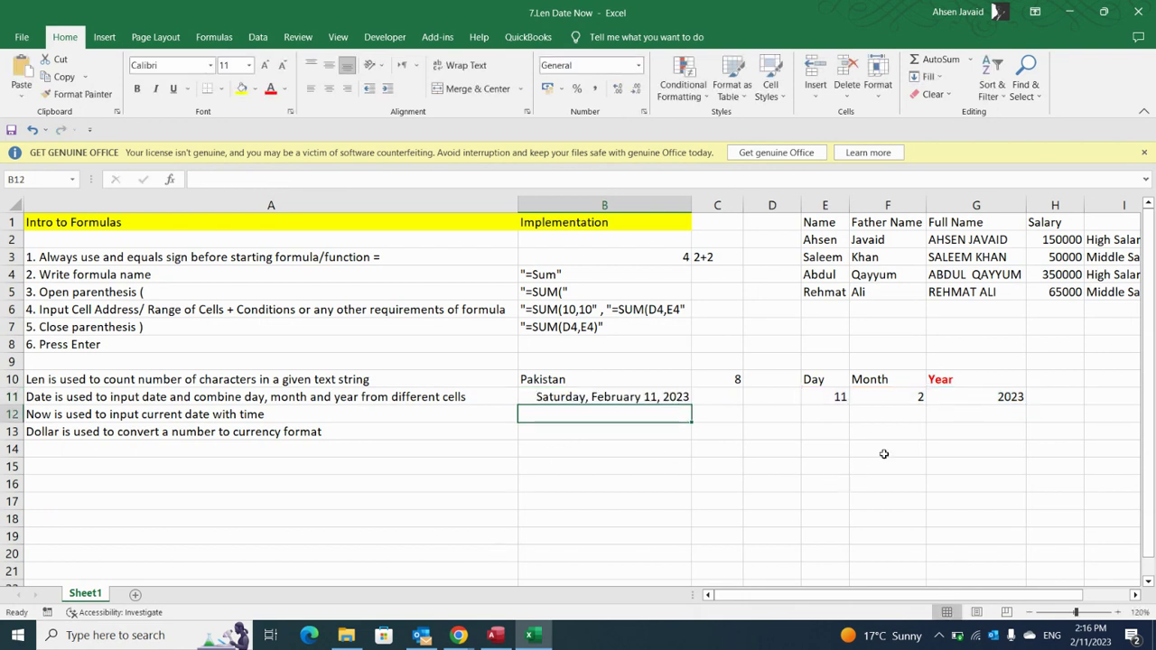
Step: Format the date in cell B11 as Short Date
click(679, 395)
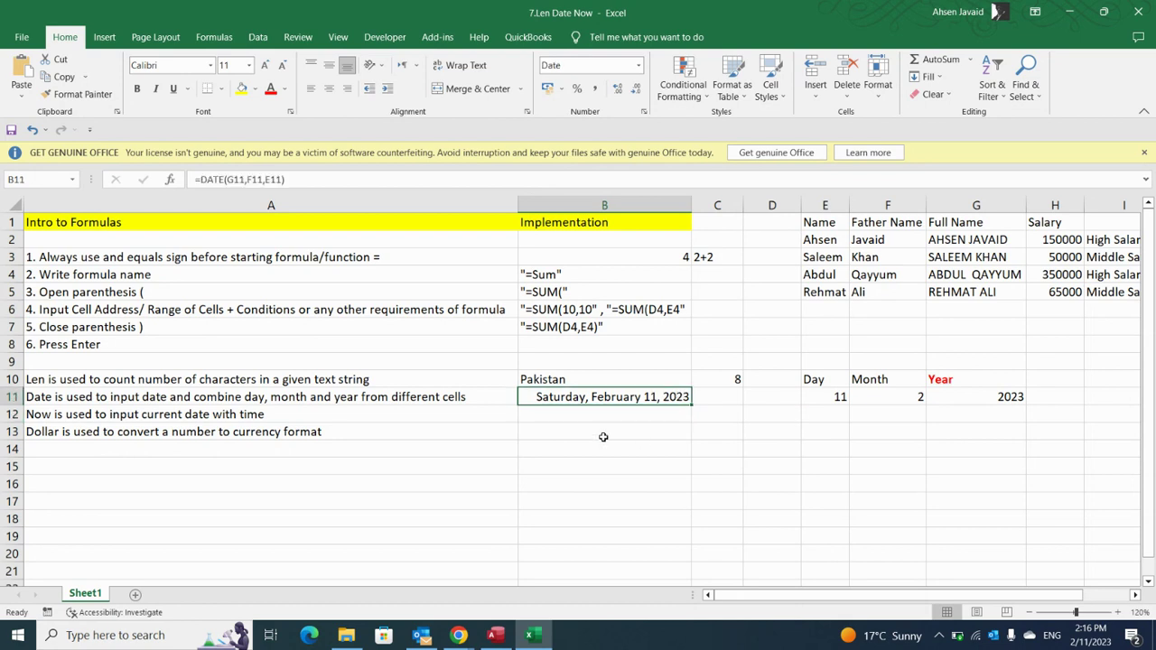
click(638, 65)
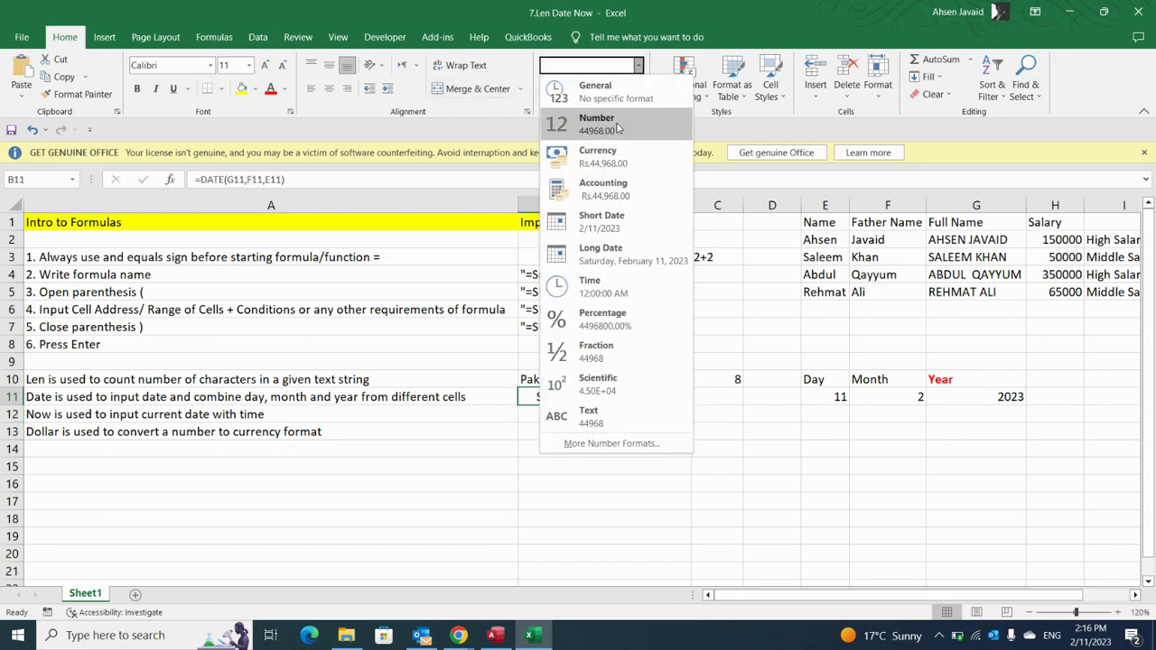
click(615, 220)
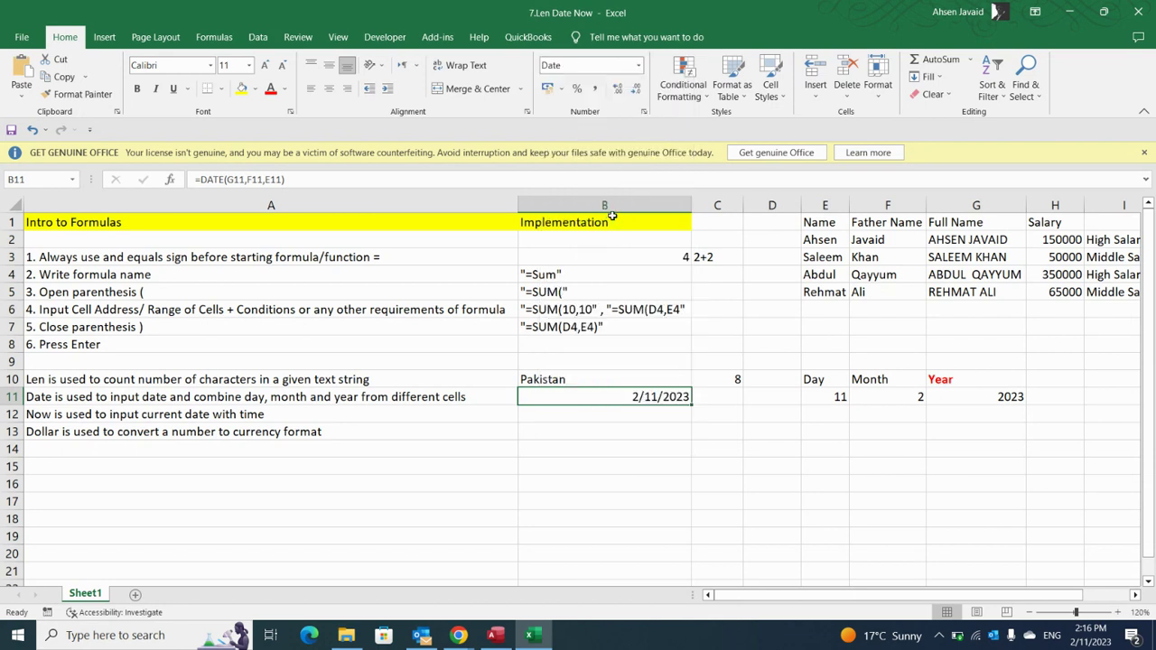
Step: Format the date in cell B11 as Long Date
click(638, 65)
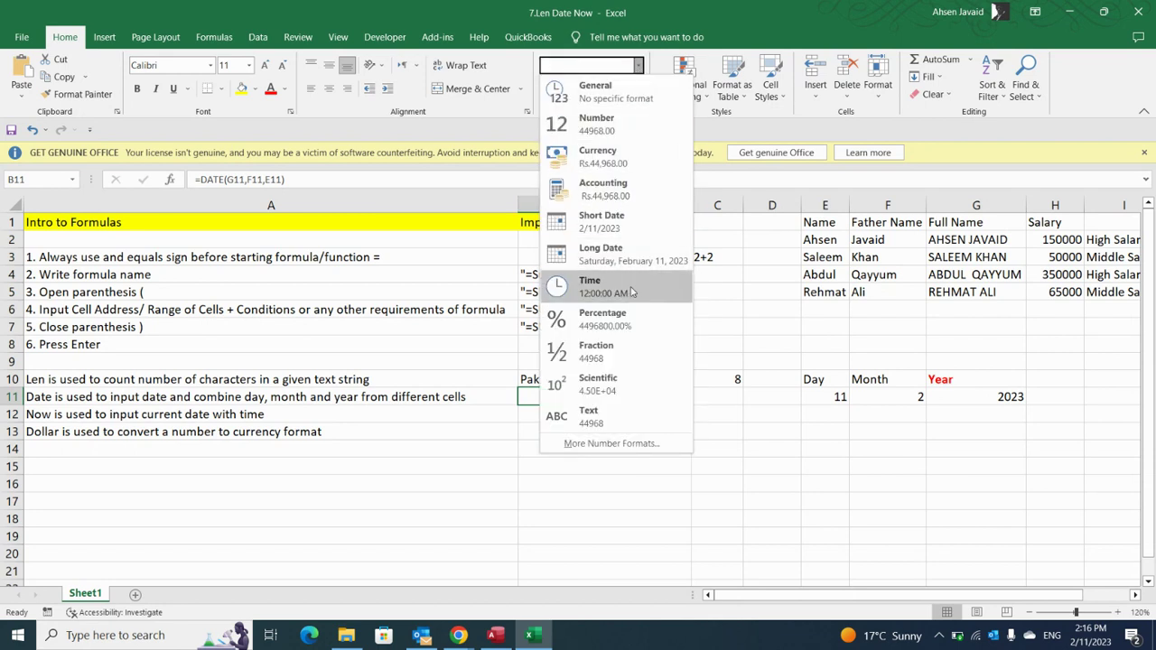
click(638, 257)
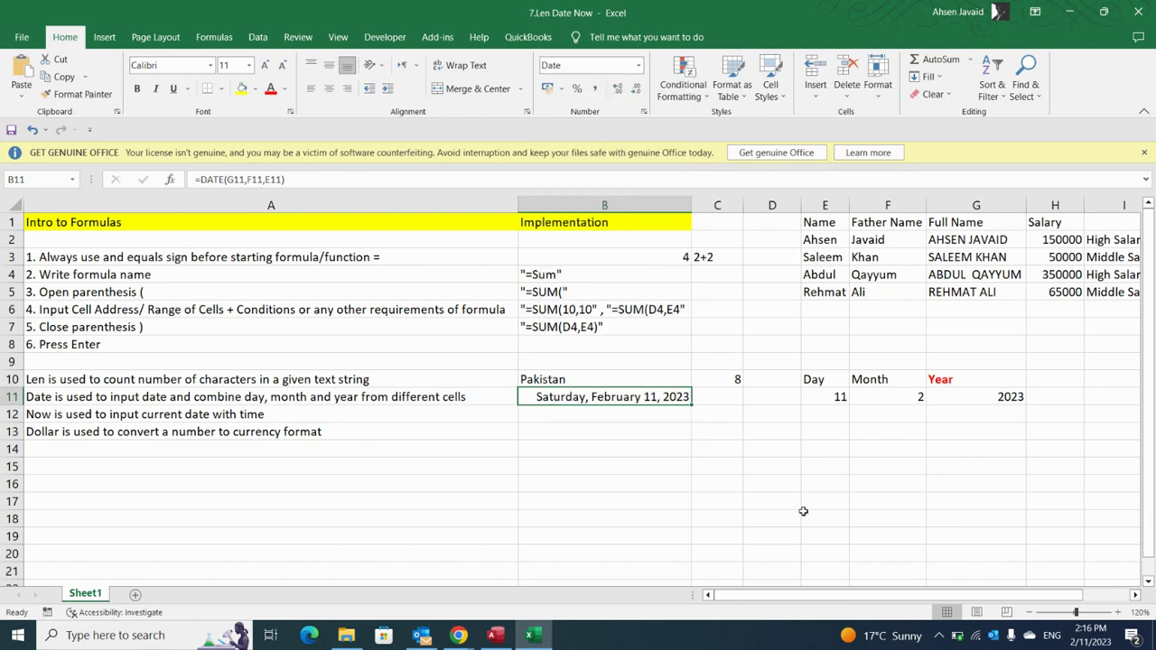
click(746, 450)
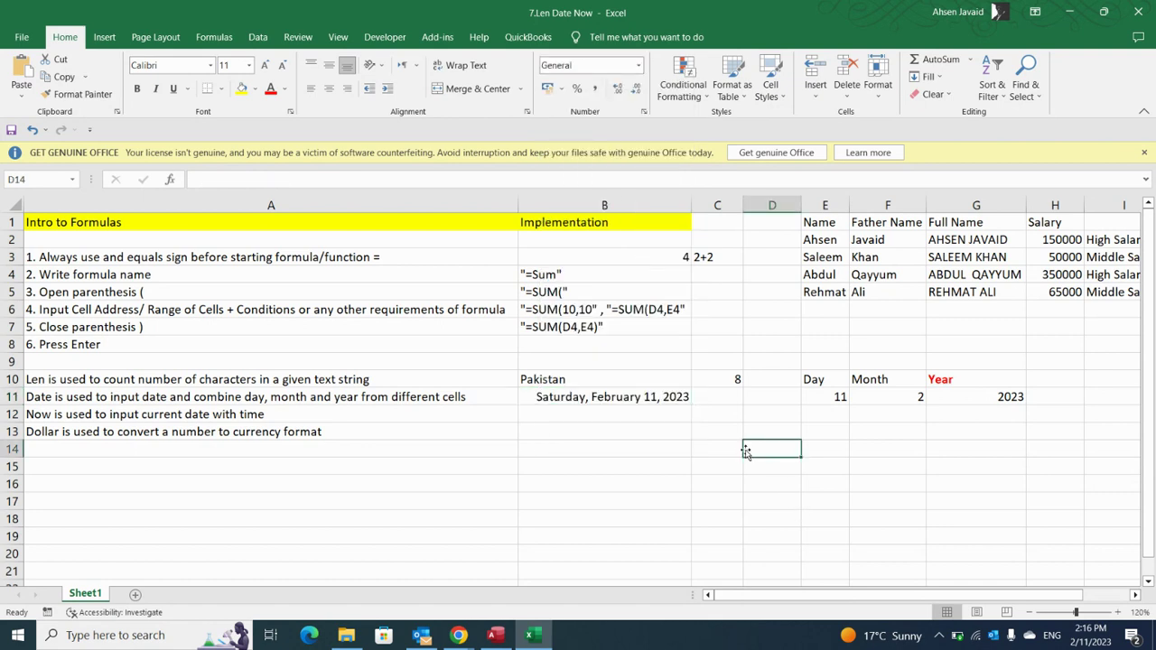
Step: Change the day, month and year in cells E11 to G11 to 25, 5 and 2024
click(822, 395)
text(25)
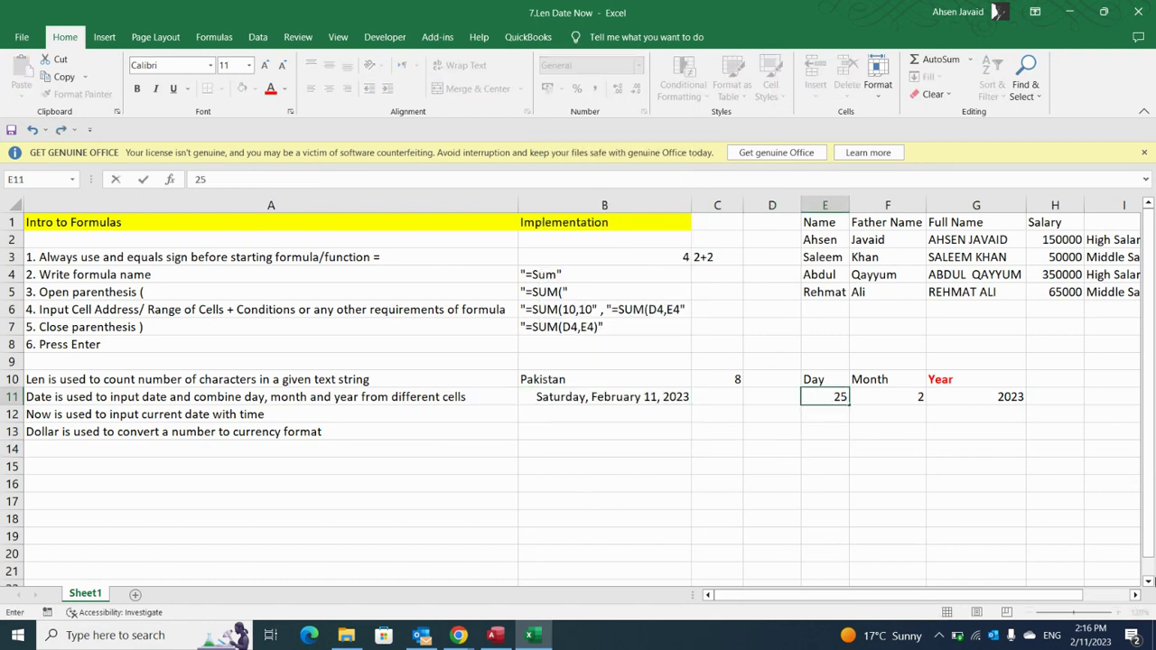
key(Return)
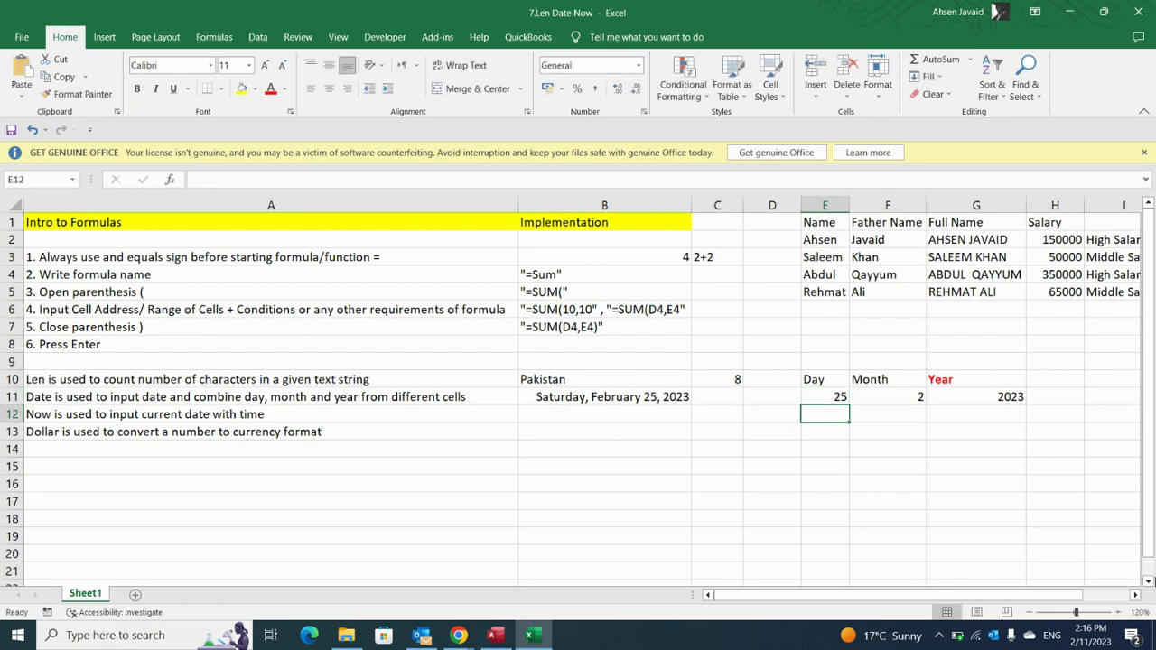
key(Up)
key(Right)
text(5)
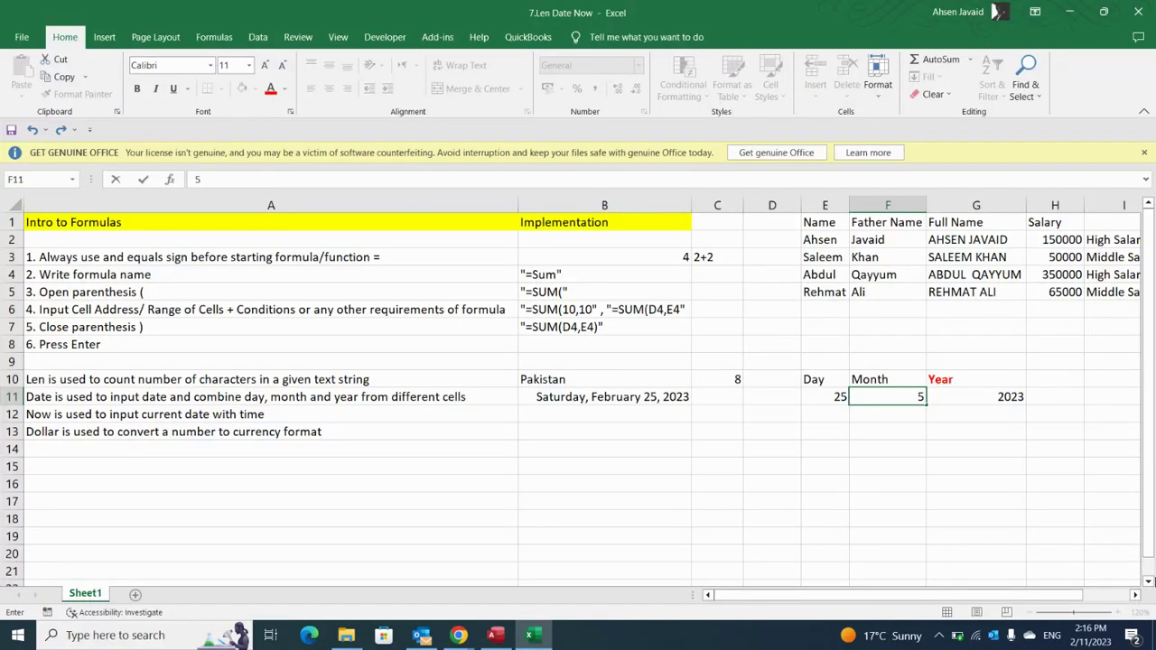
key(Return)
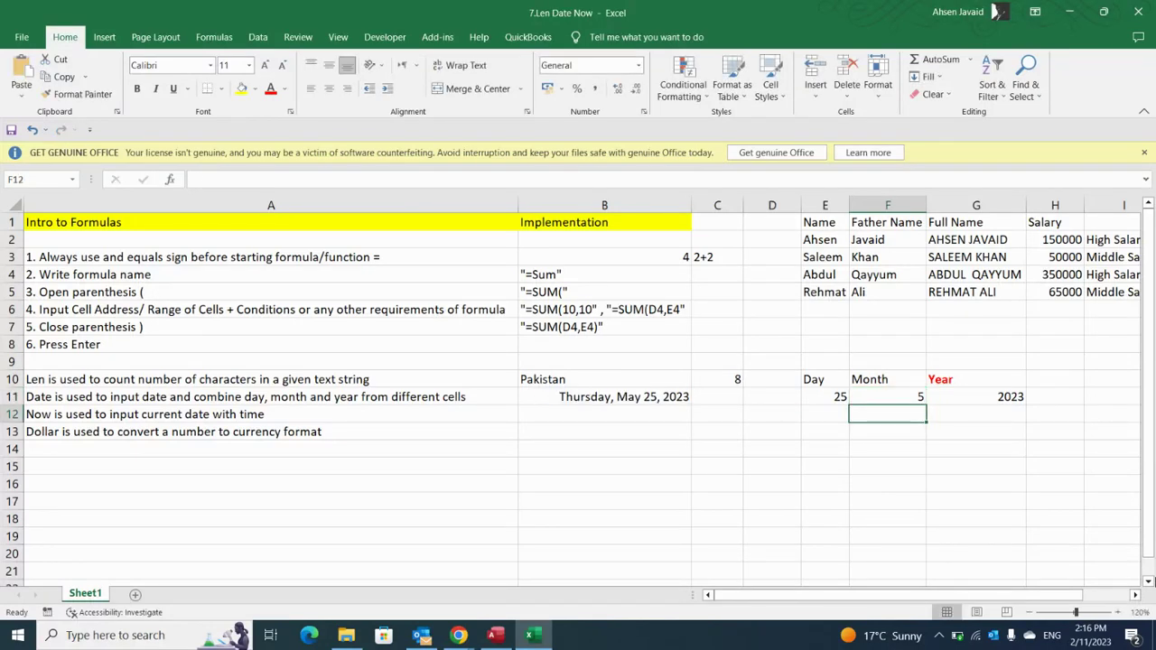
key(Up)
key(Right)
text(2024)
key(Return)
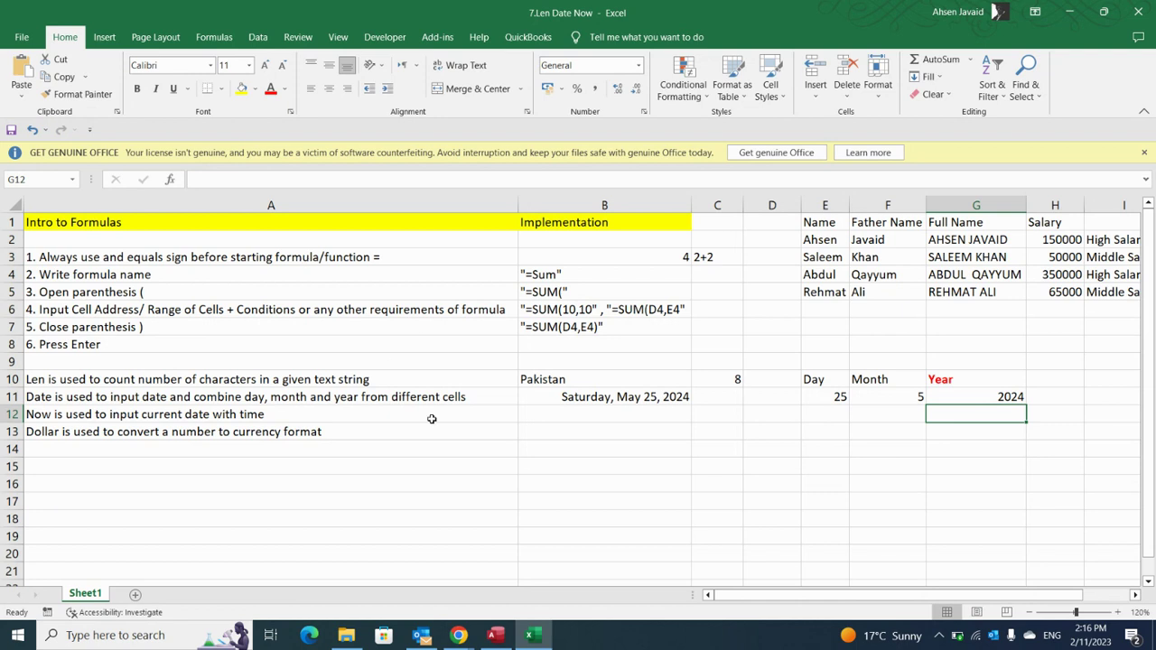
Step: Enter the formula =now() in cell B12 to insert the current date and time
click(554, 415)
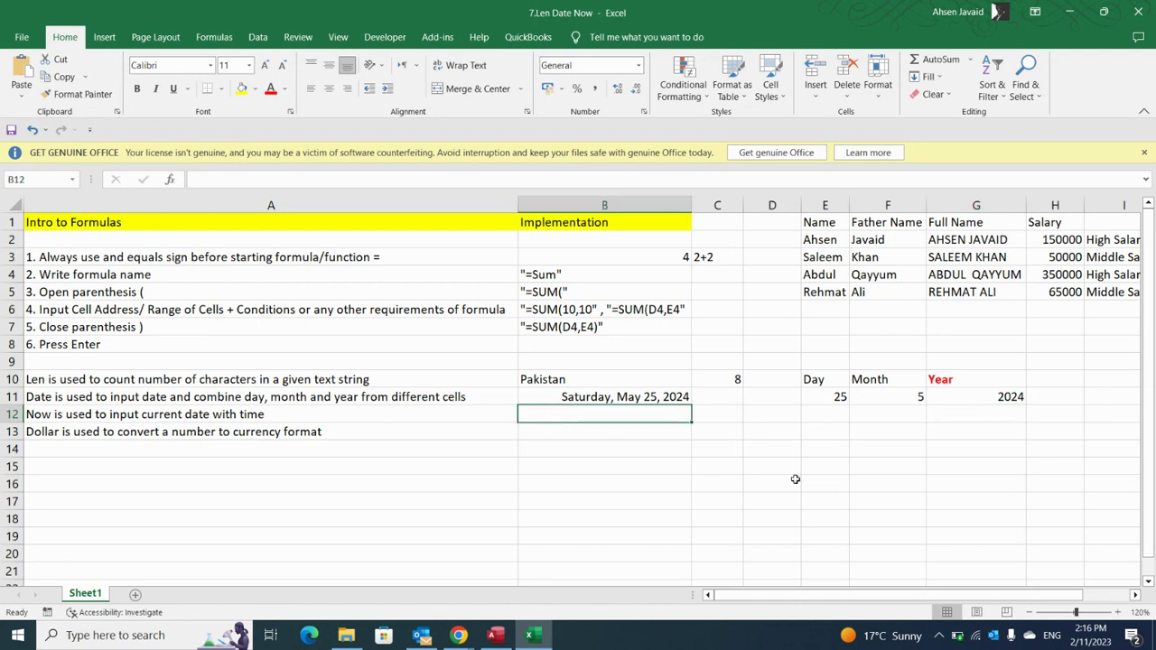
text(=now()
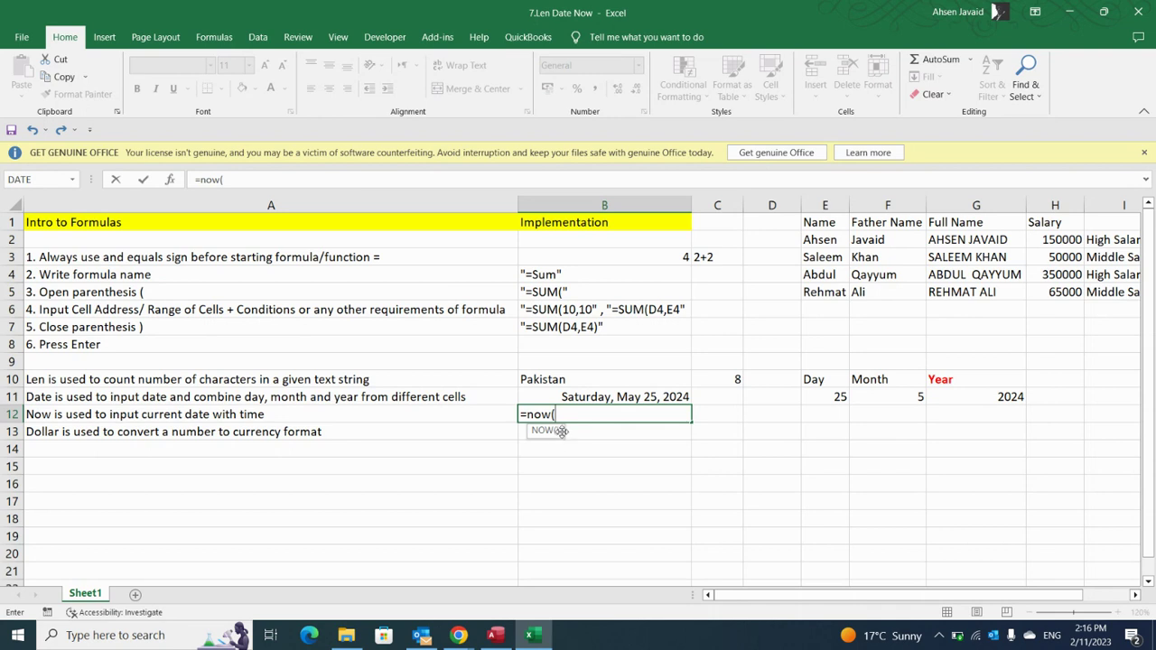
text())
key(Return)
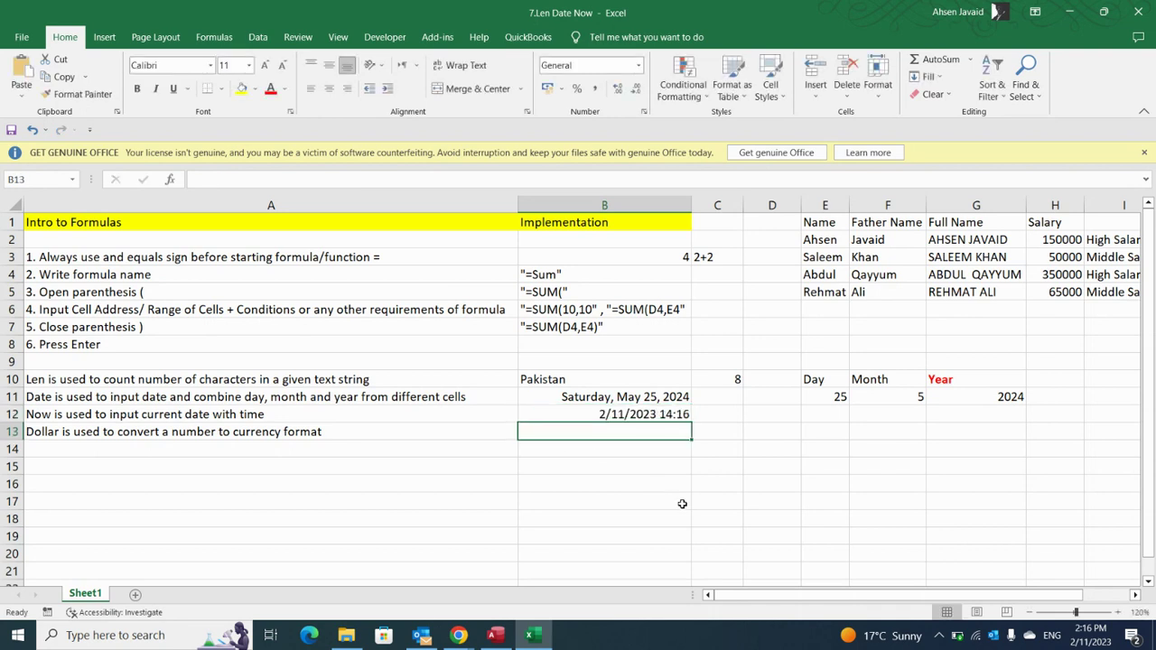
click(622, 412)
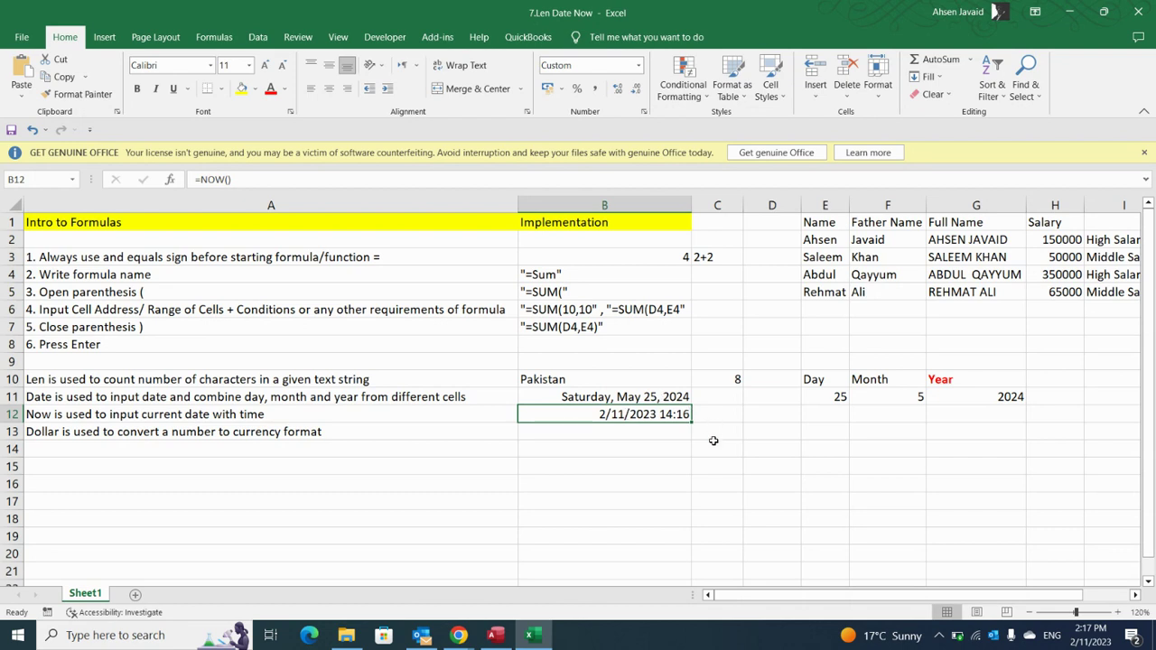
Step: Enter 25000 in cell B13 as the number for the Dollar example
click(619, 434)
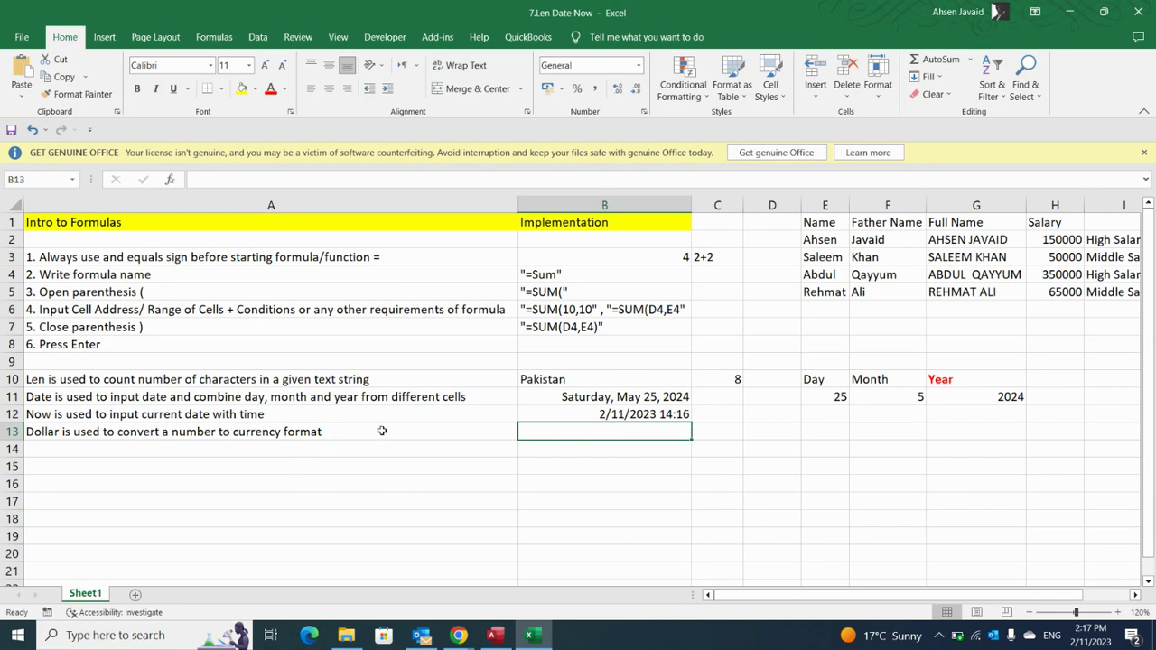
click(783, 487)
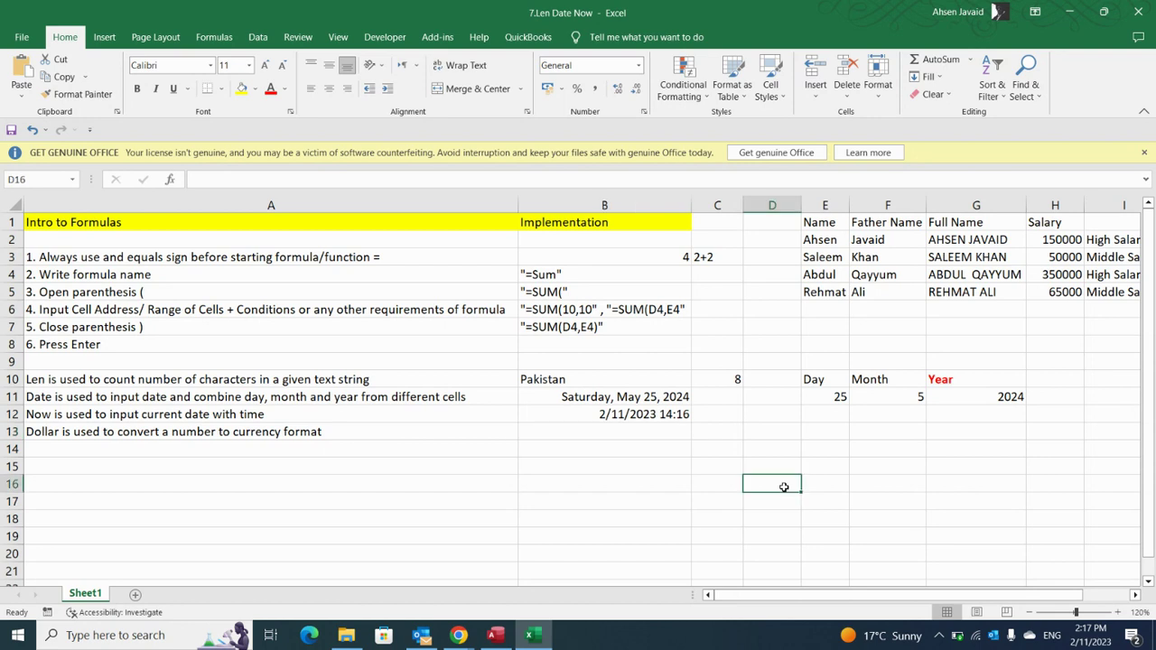
click(673, 435)
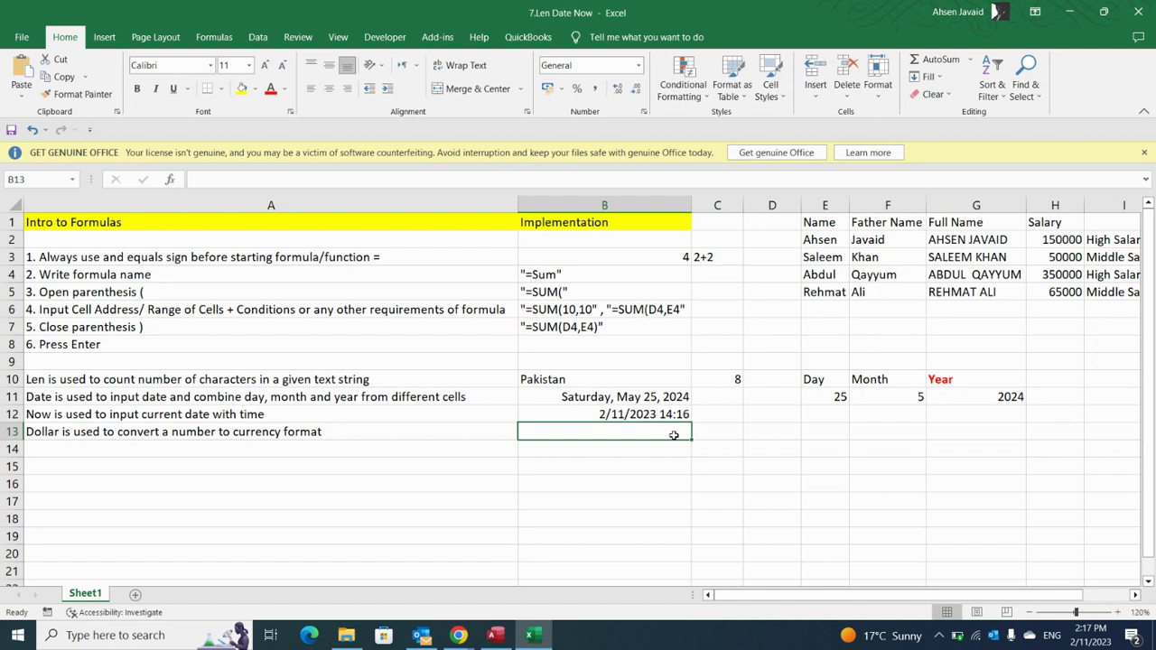
text(25000)
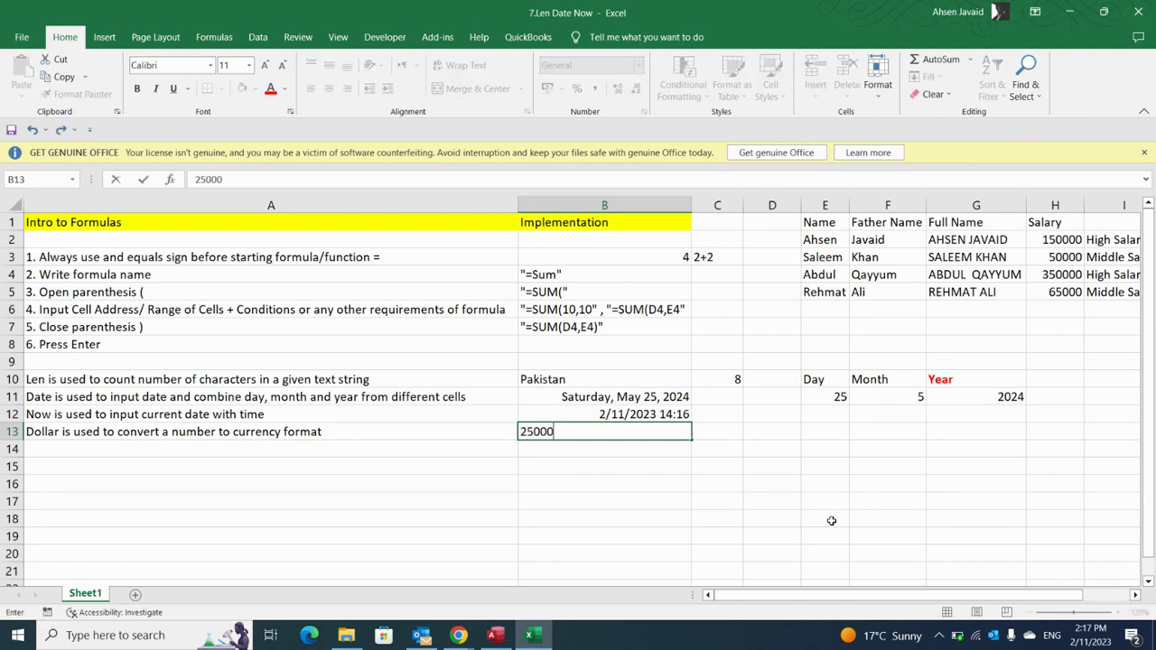
key(Tab)
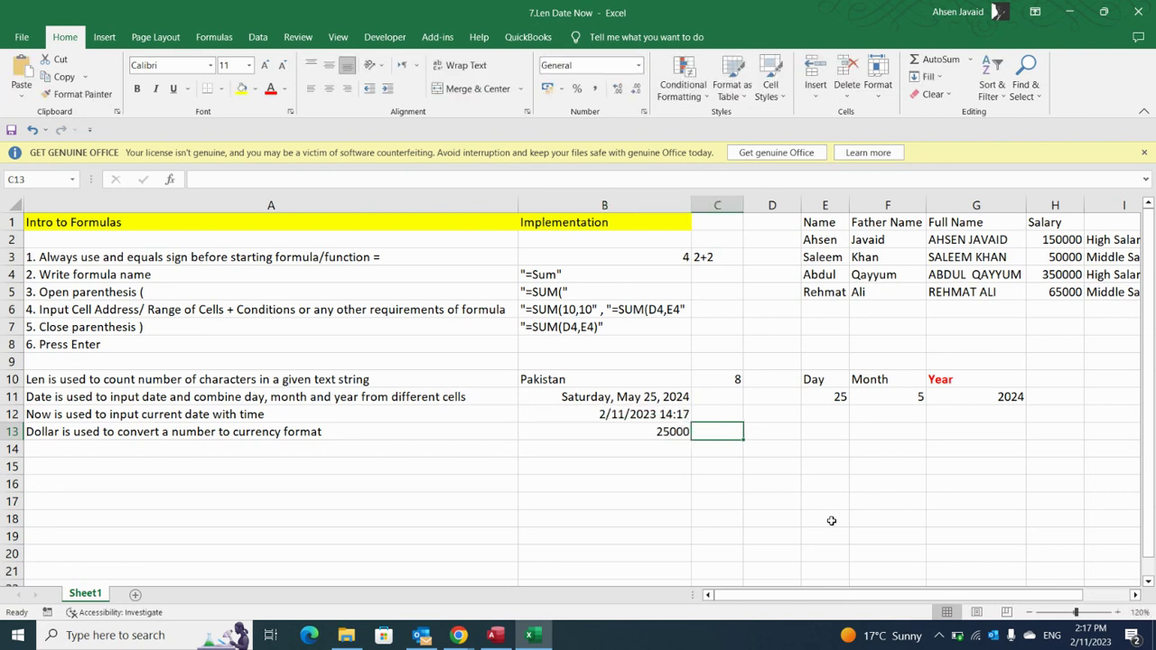
Step: Enter =dollar(B13,2) in cell C13 to convert the number to currency with two decimals, and autofit column C
text(=dollar)
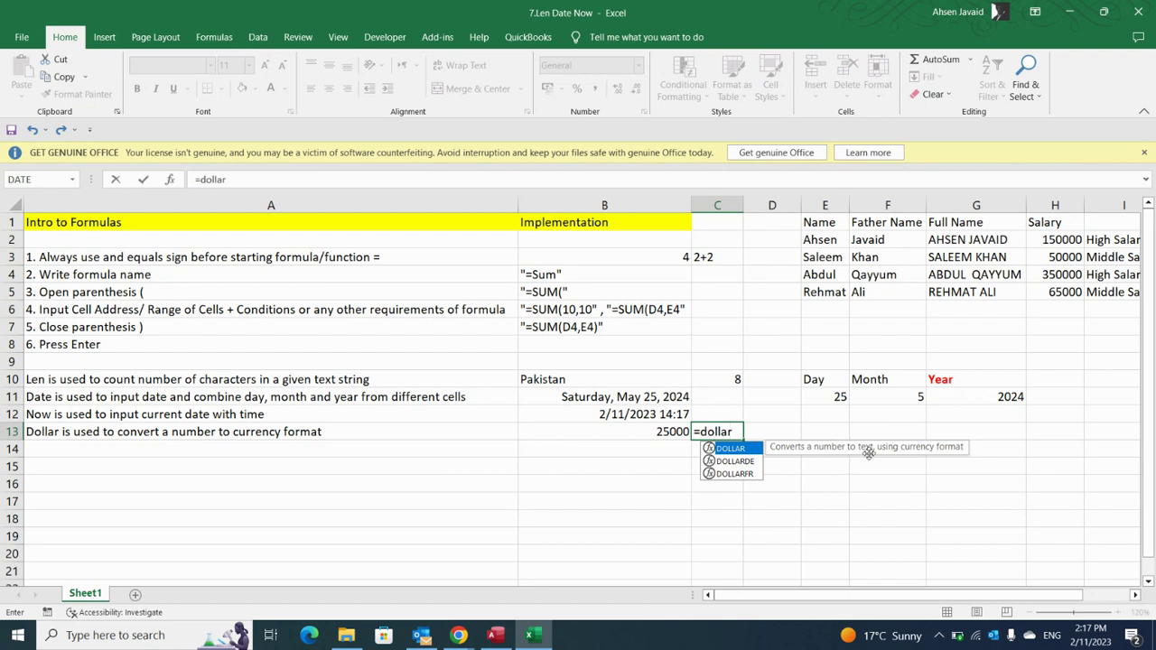
text(()
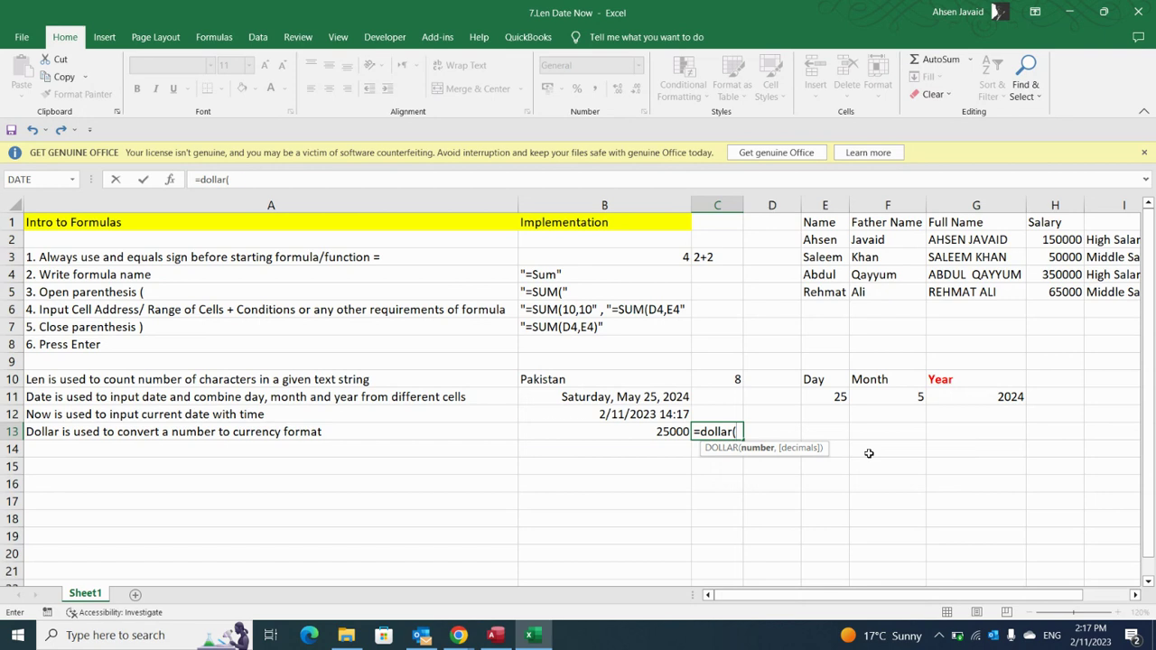
key(Left)
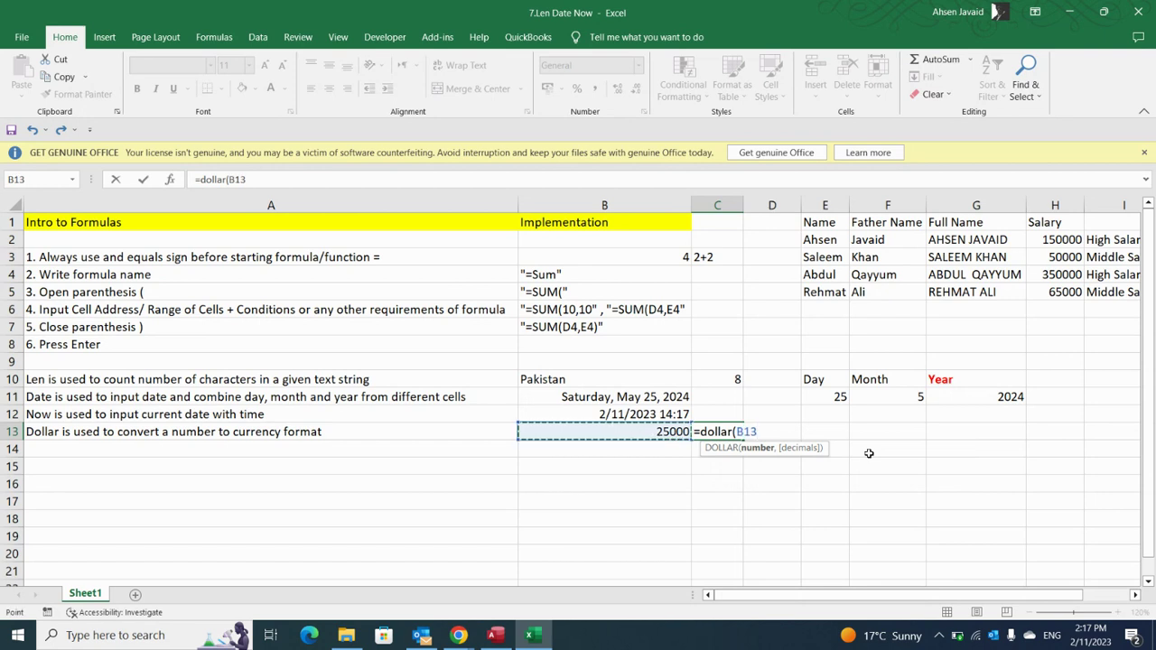
text(,2)
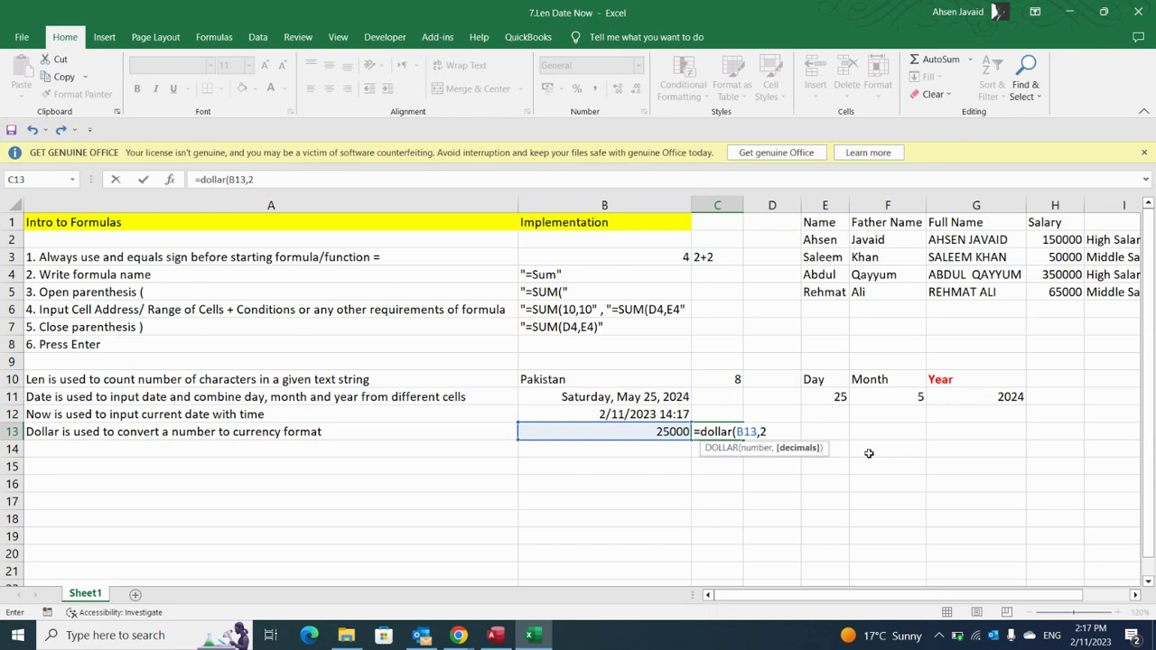
text())
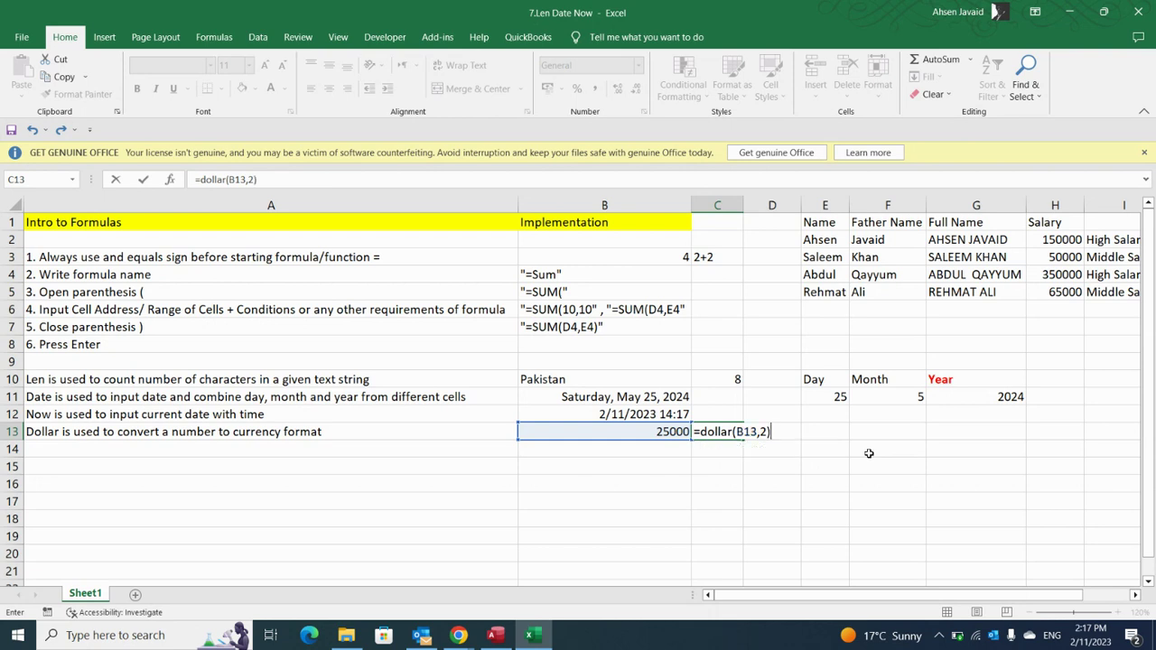
key(Return)
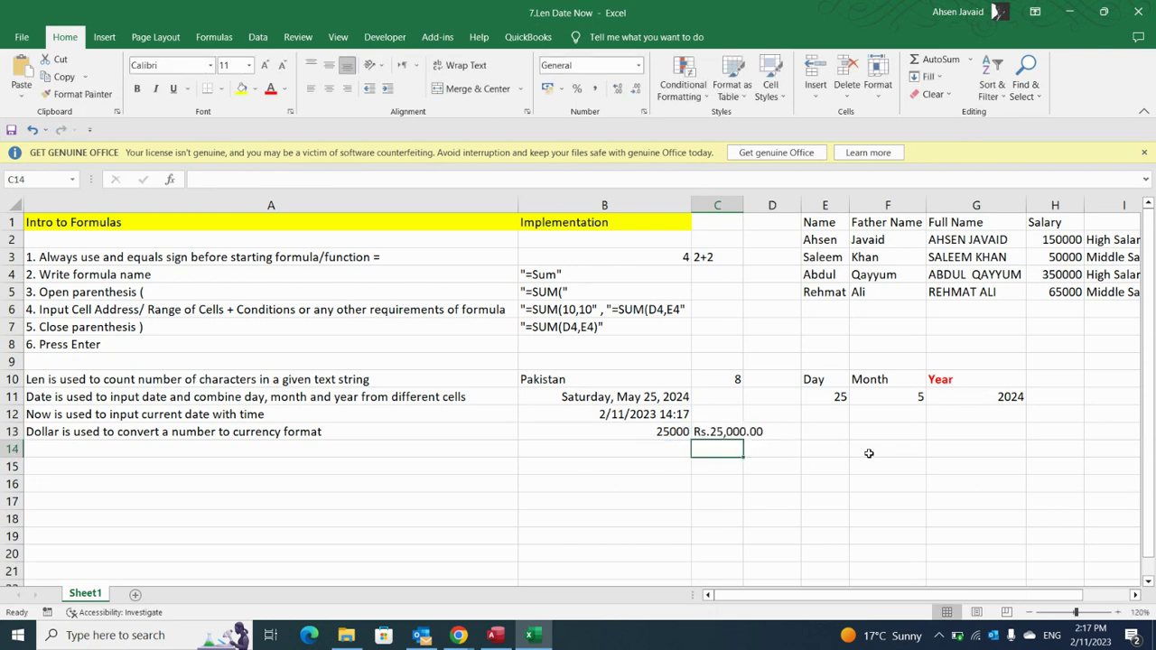
double_click(744, 209)
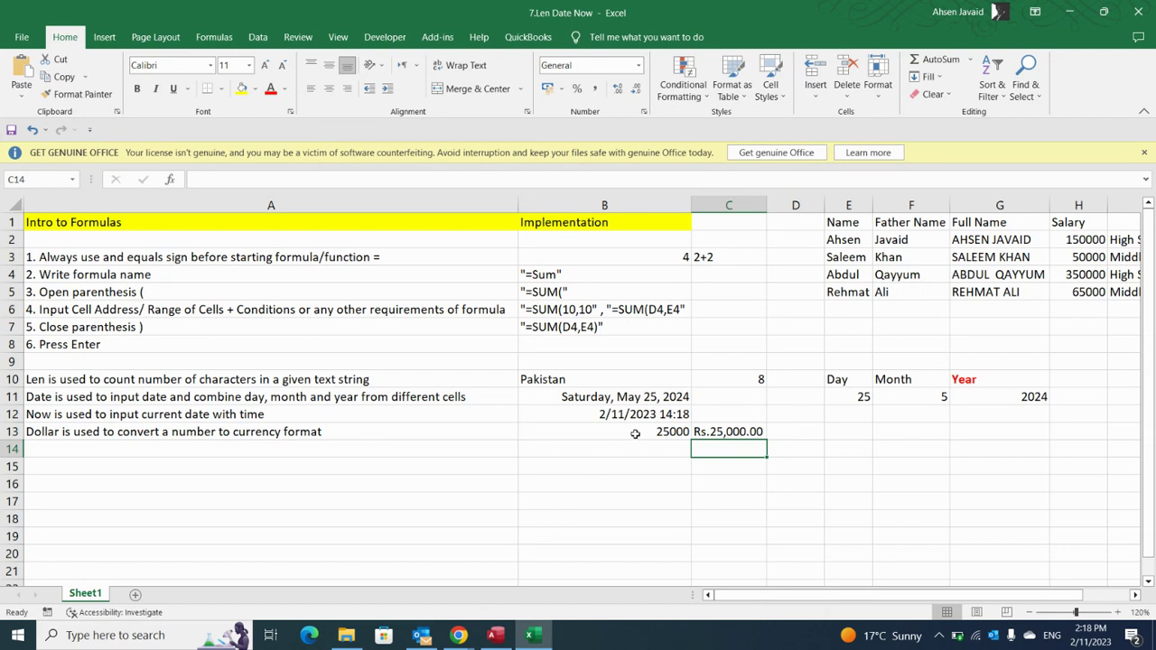
Step: Switch to Google Chrome
click(460, 635)
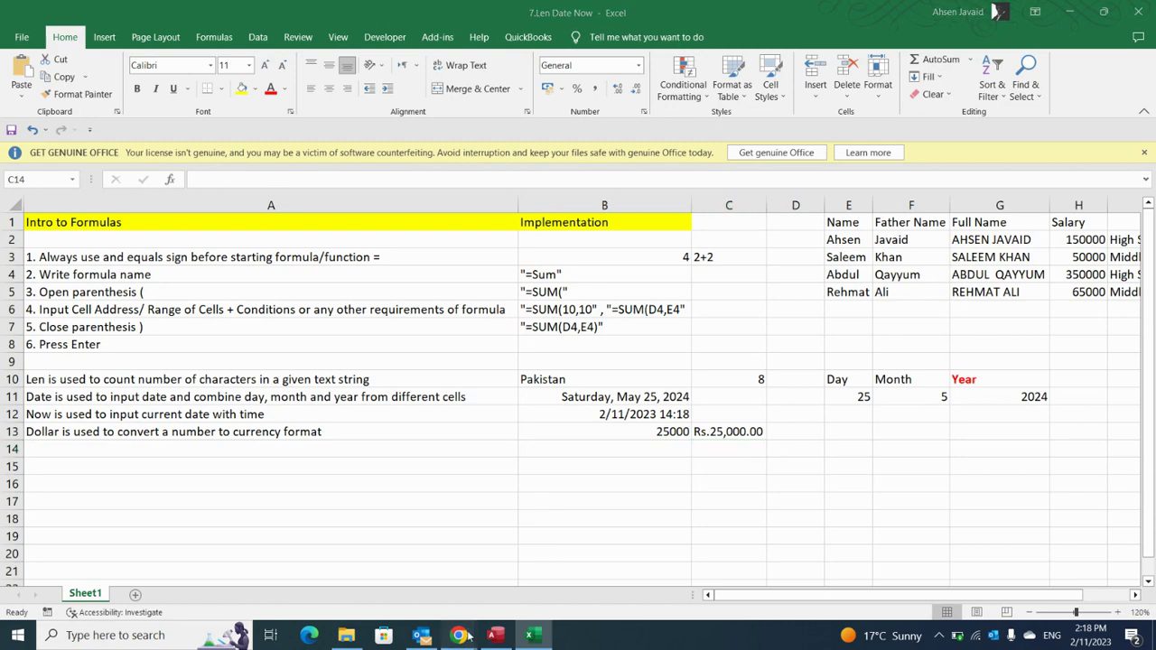